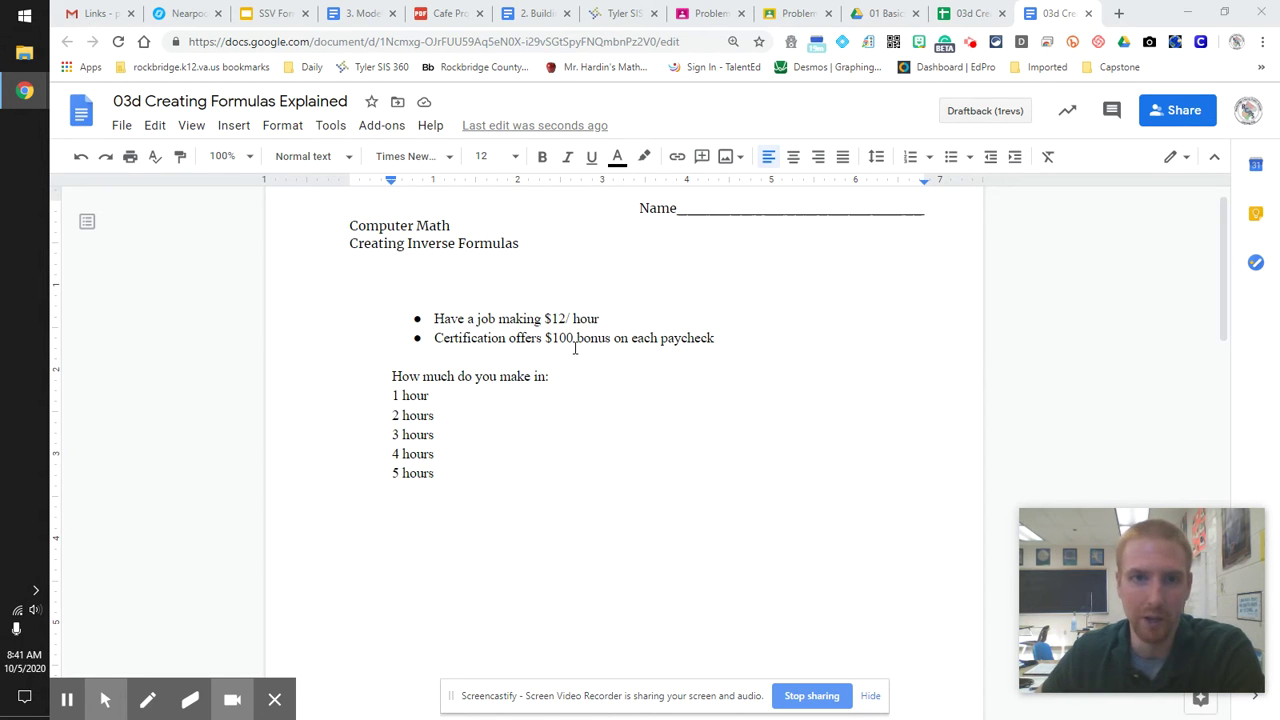
Add the pay calculation "=100+12 = 112" to the 1 hour line
click(474, 396)
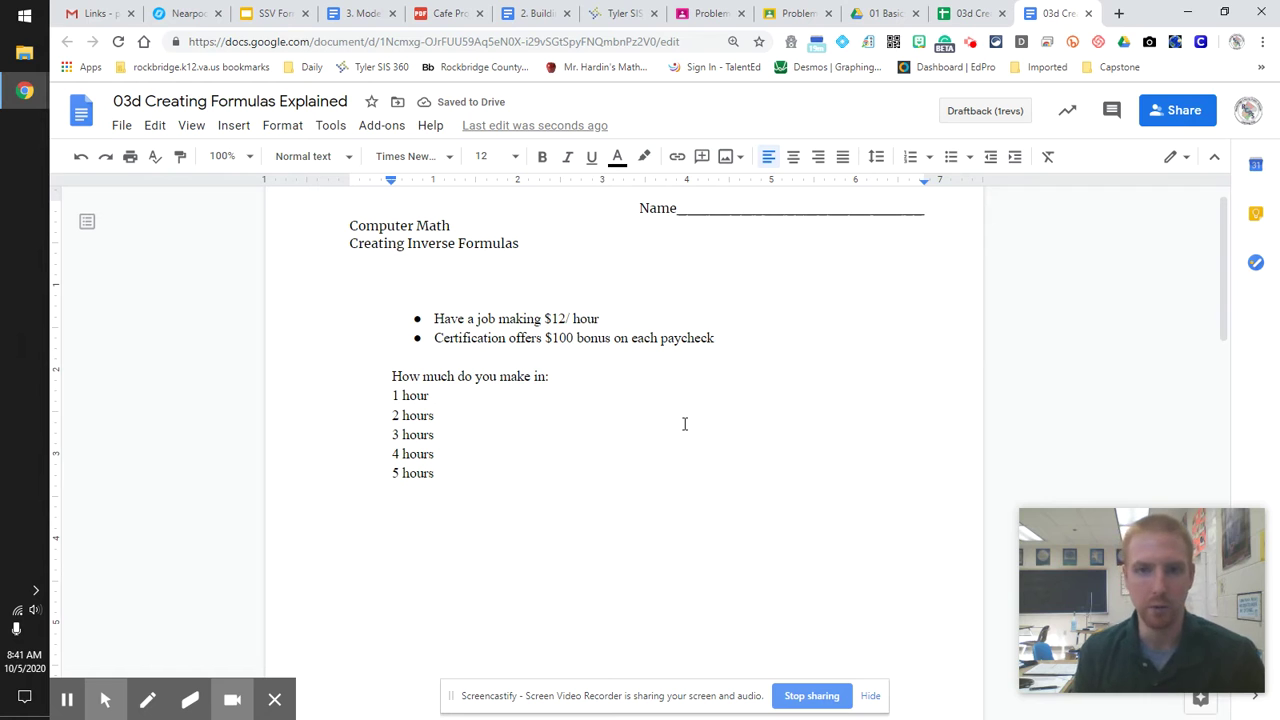
text(=)
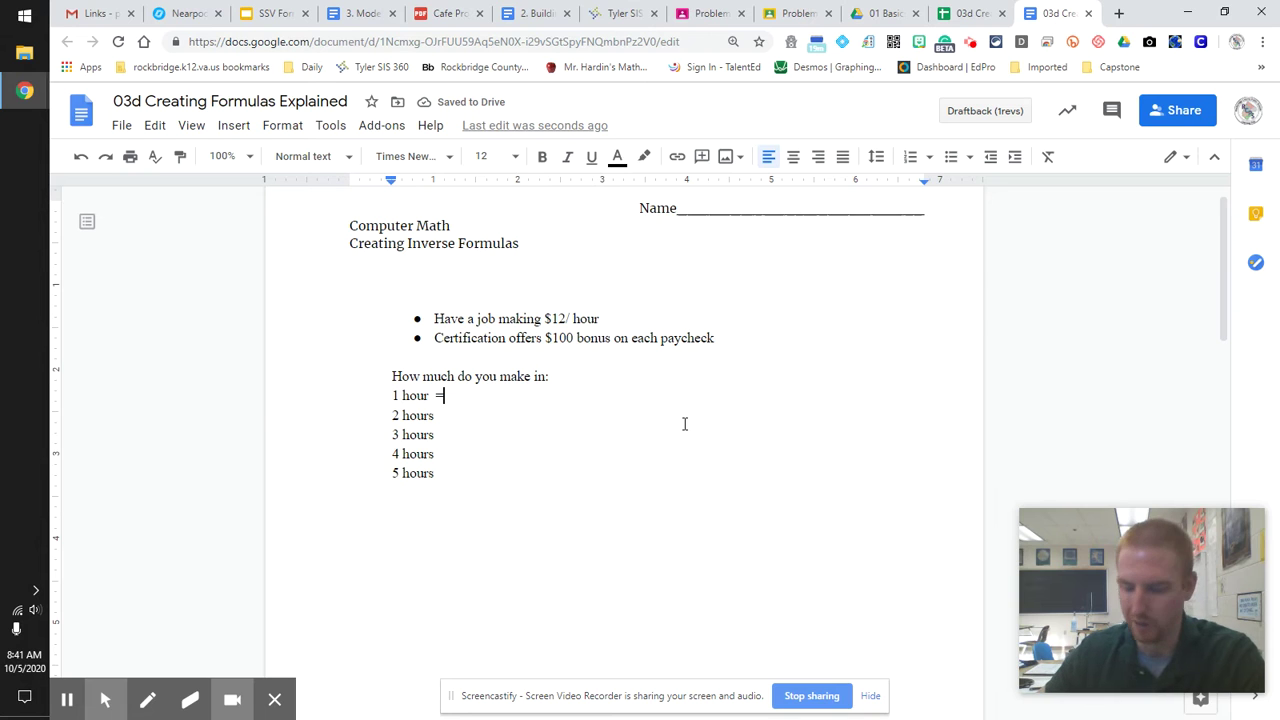
text(100)
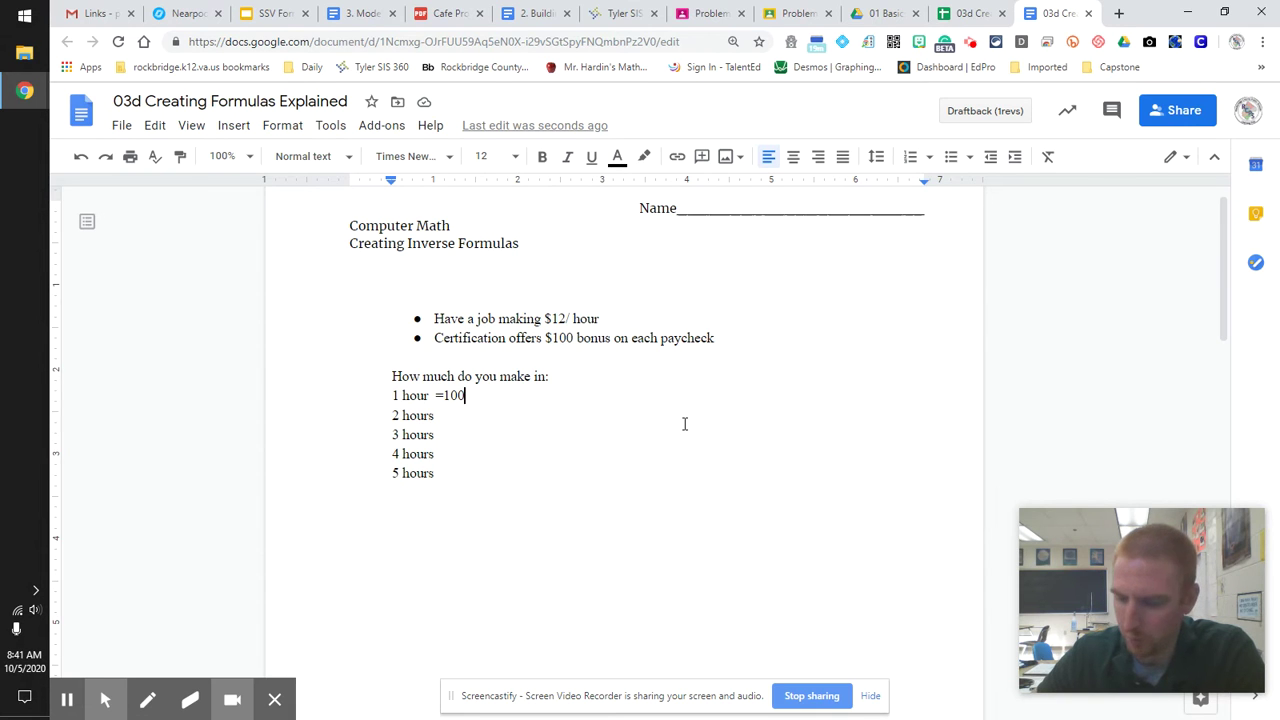
text(+)
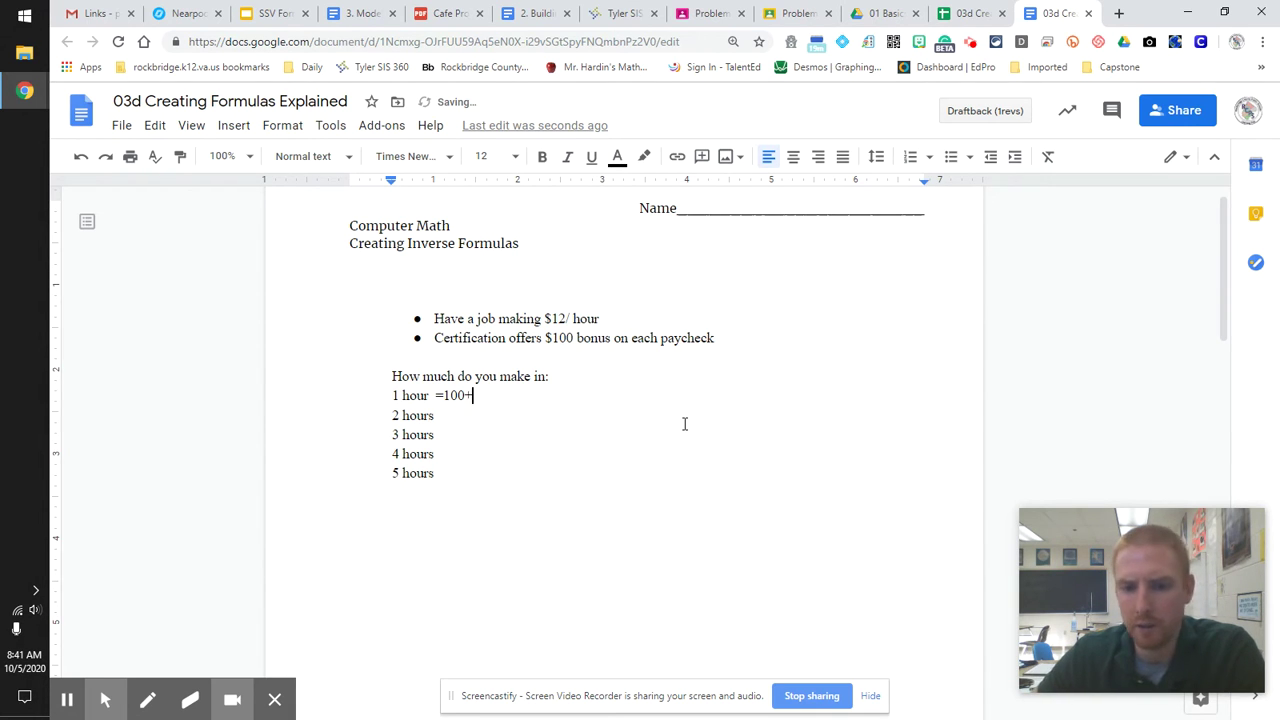
text(12)
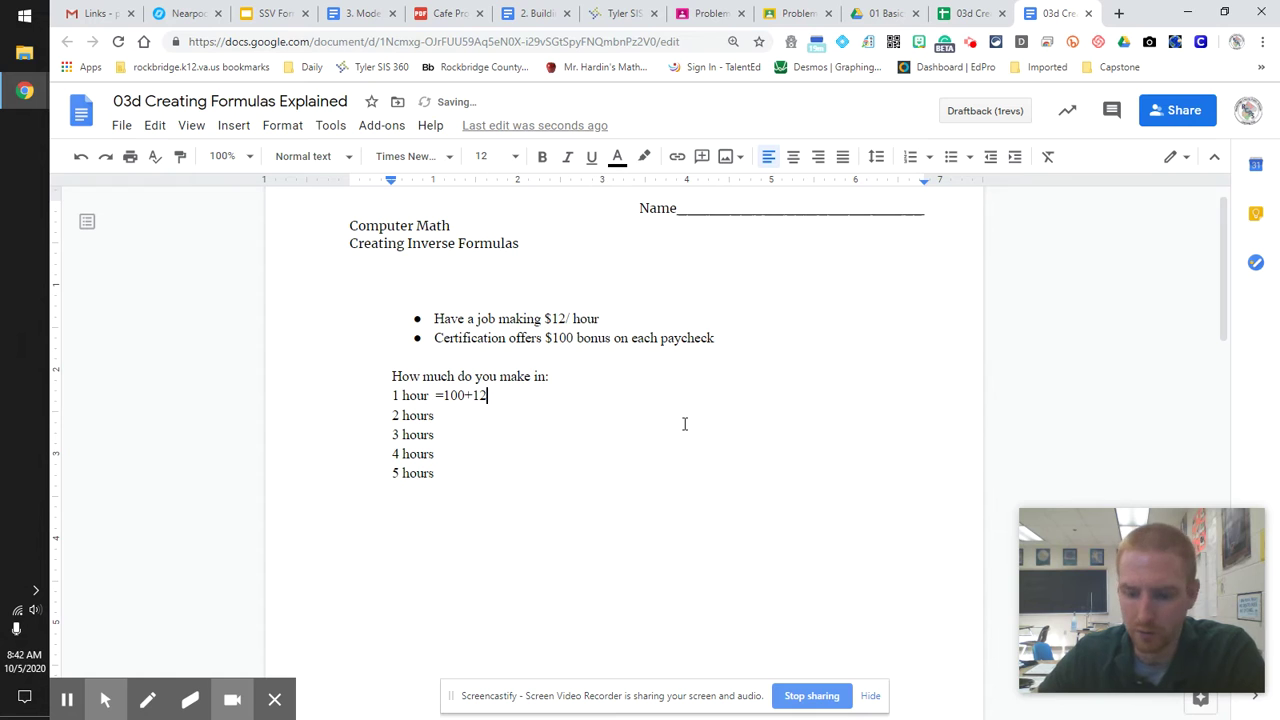
text( = 112)
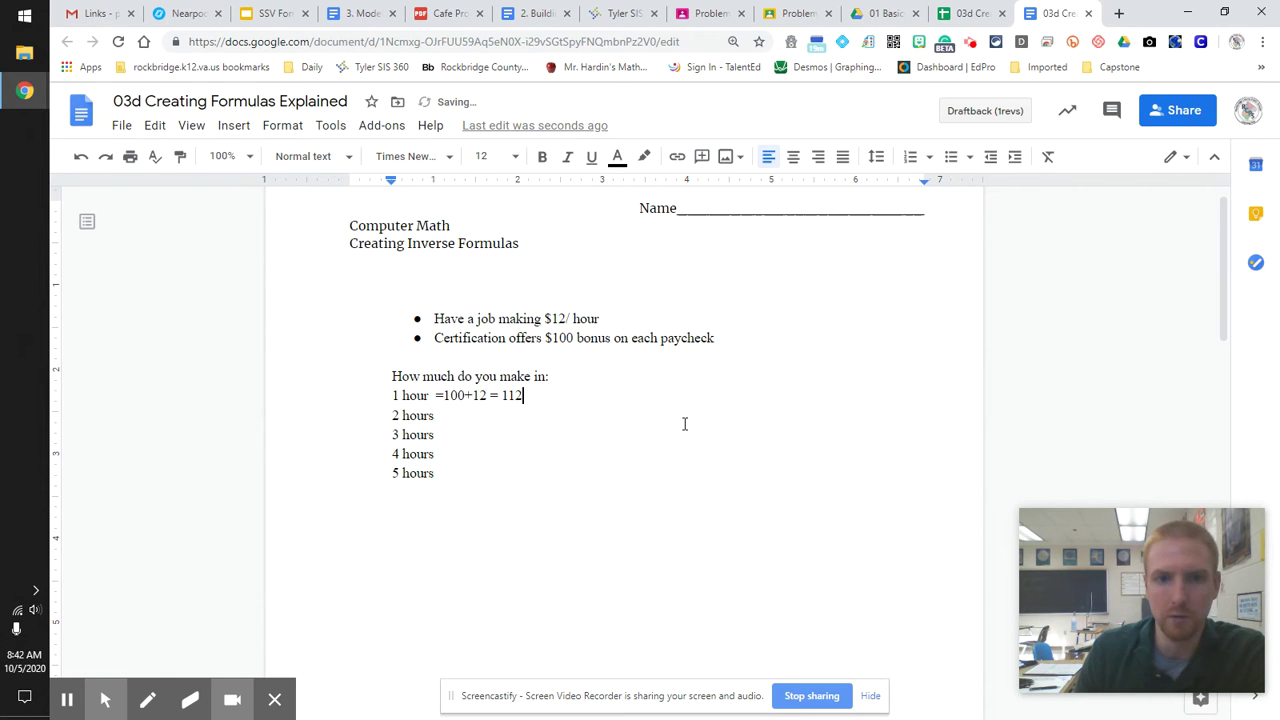
Add the pay calculation "=100 + 24 = 124" to the 2 hours line
key(Down)
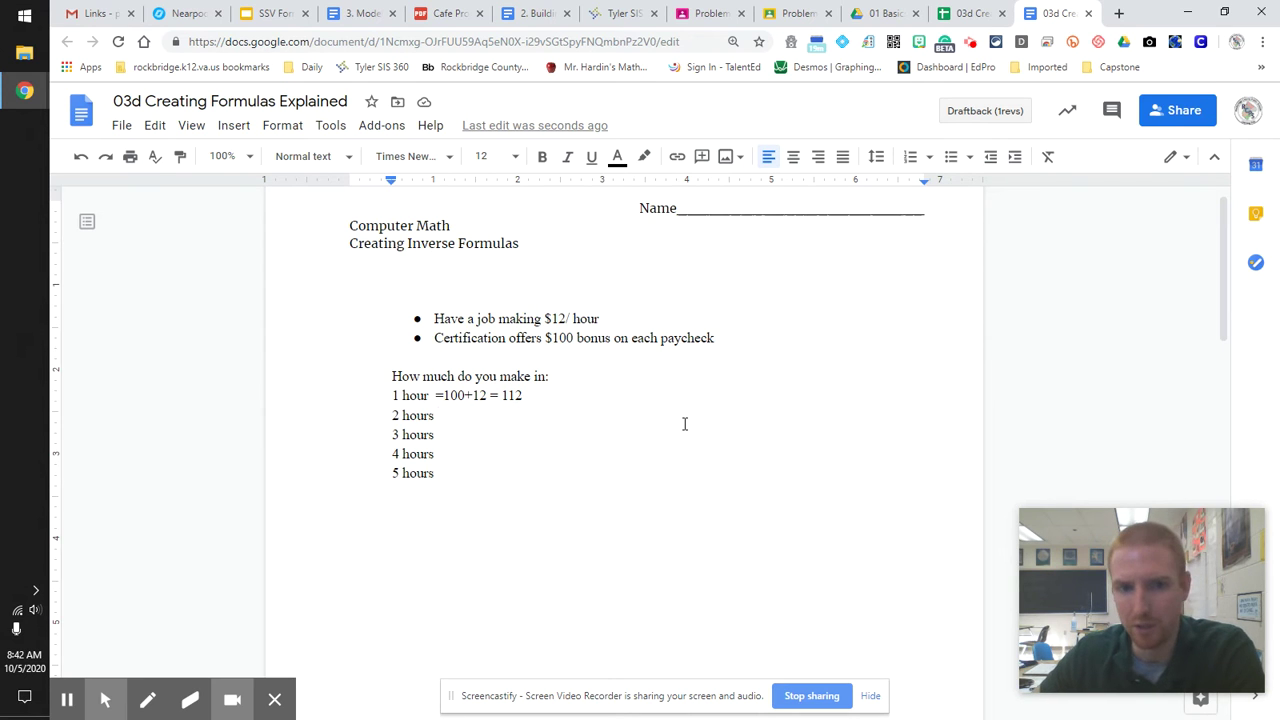
text(=)
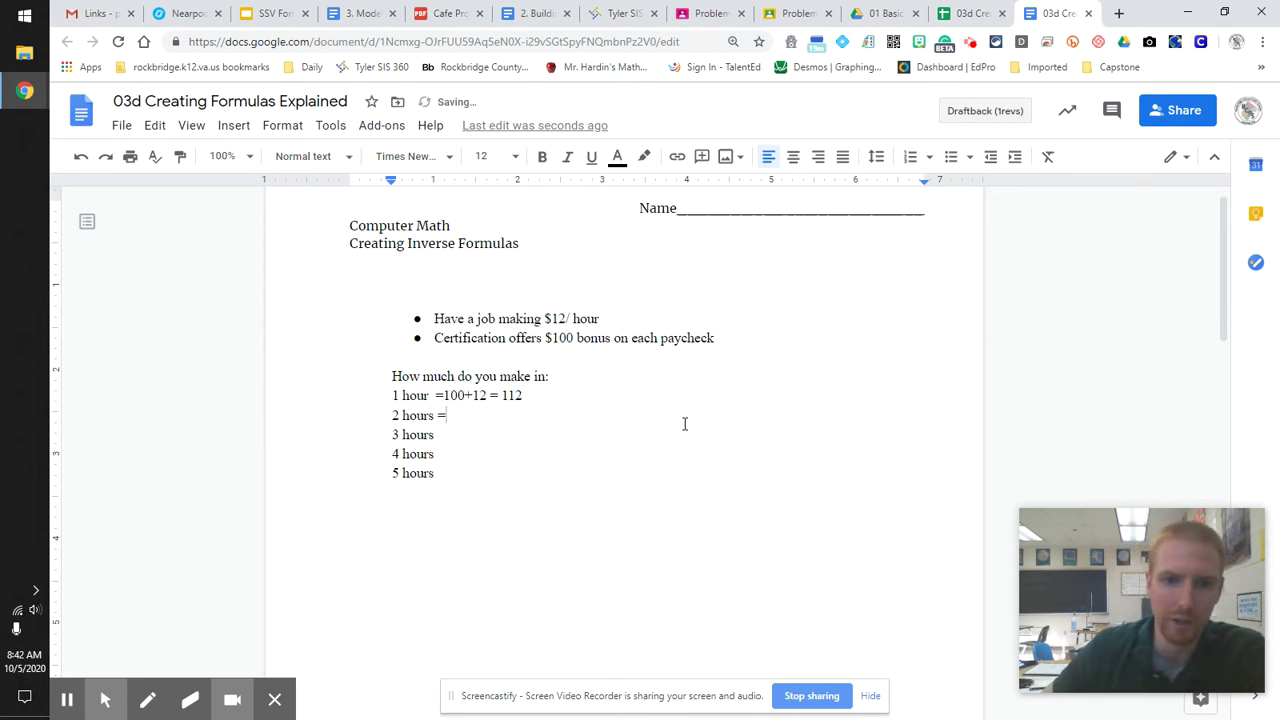
text(100 + )
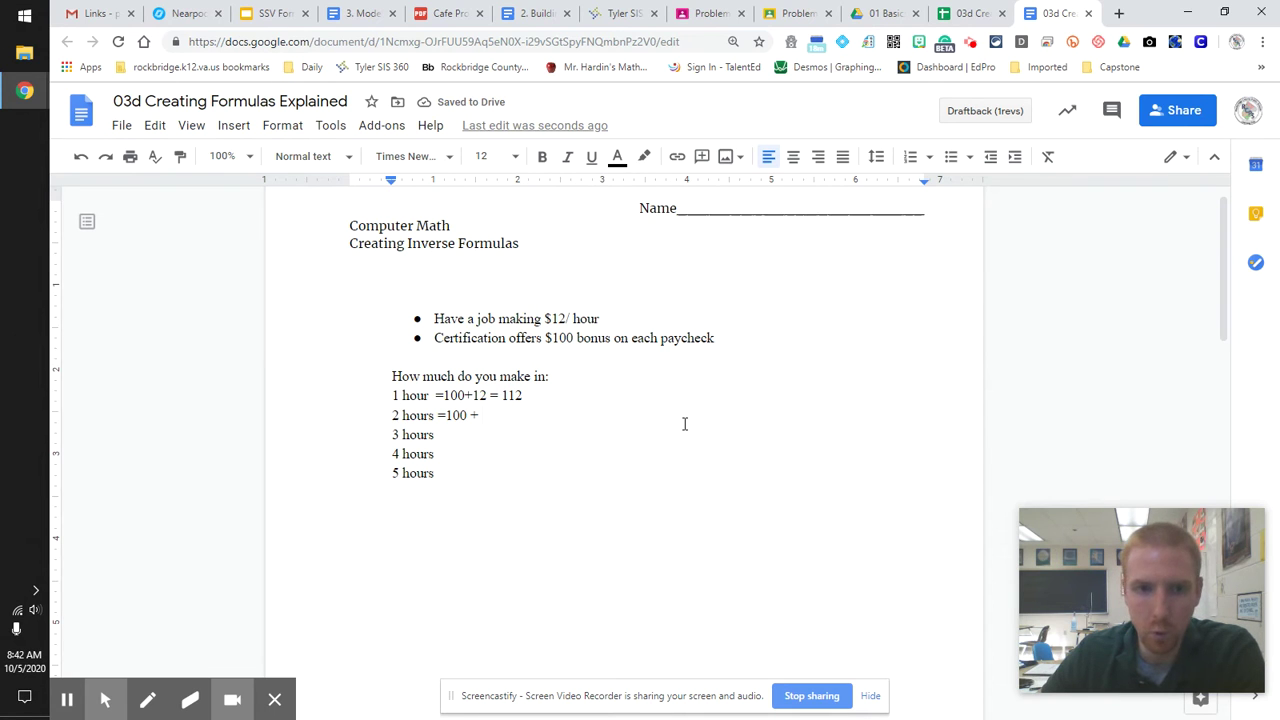
text(24)
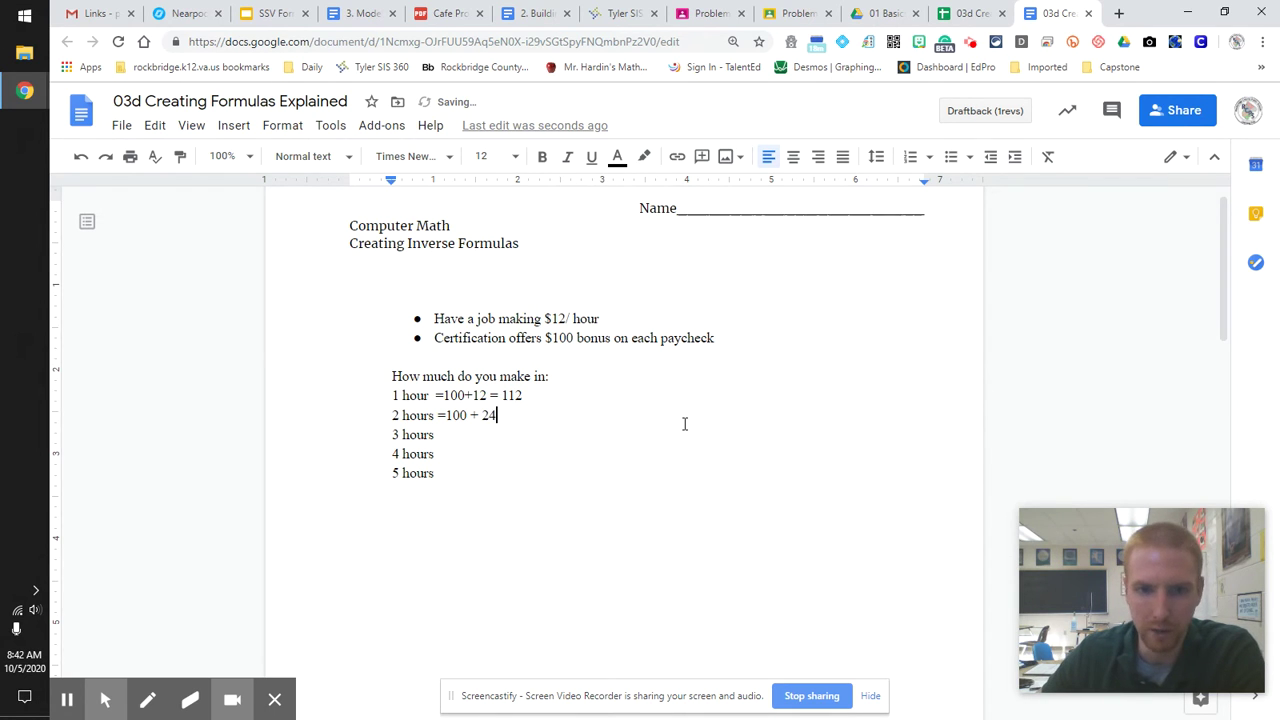
text( = )
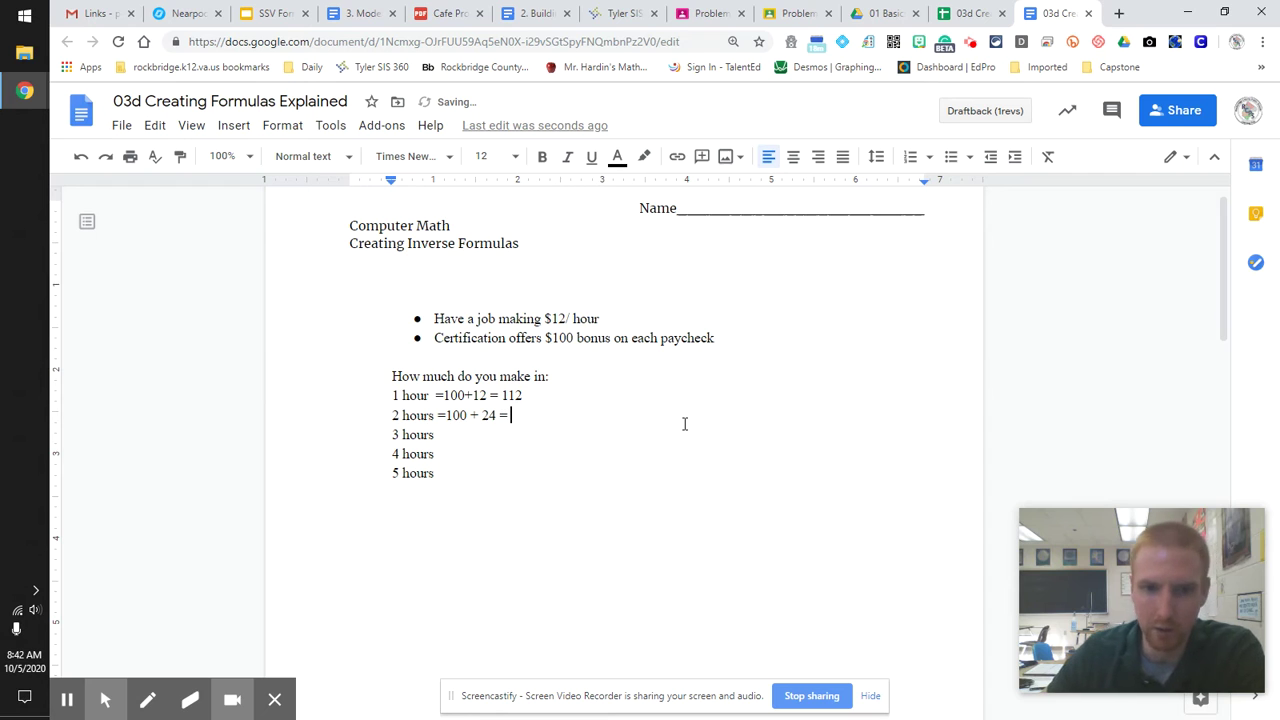
text(124)
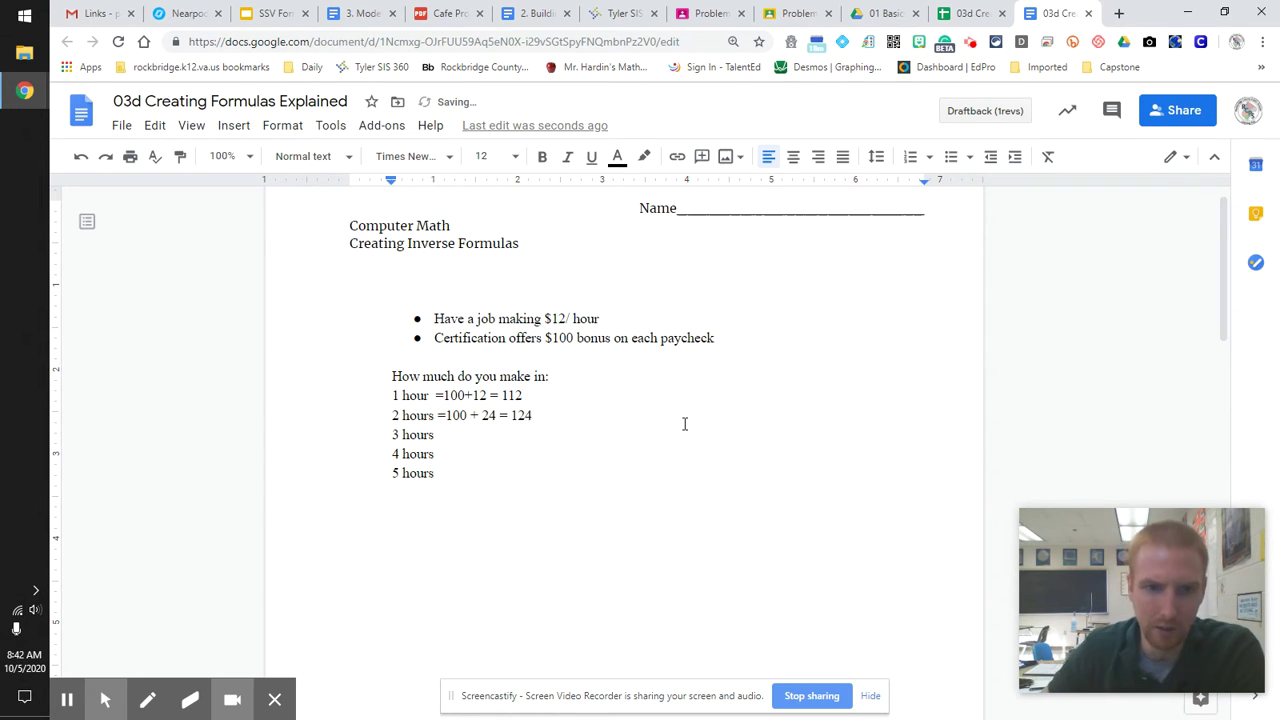
Add the pay calculation "= 100+ 12*3 = 136" to the 3 hours line
key(Down)
text(= )
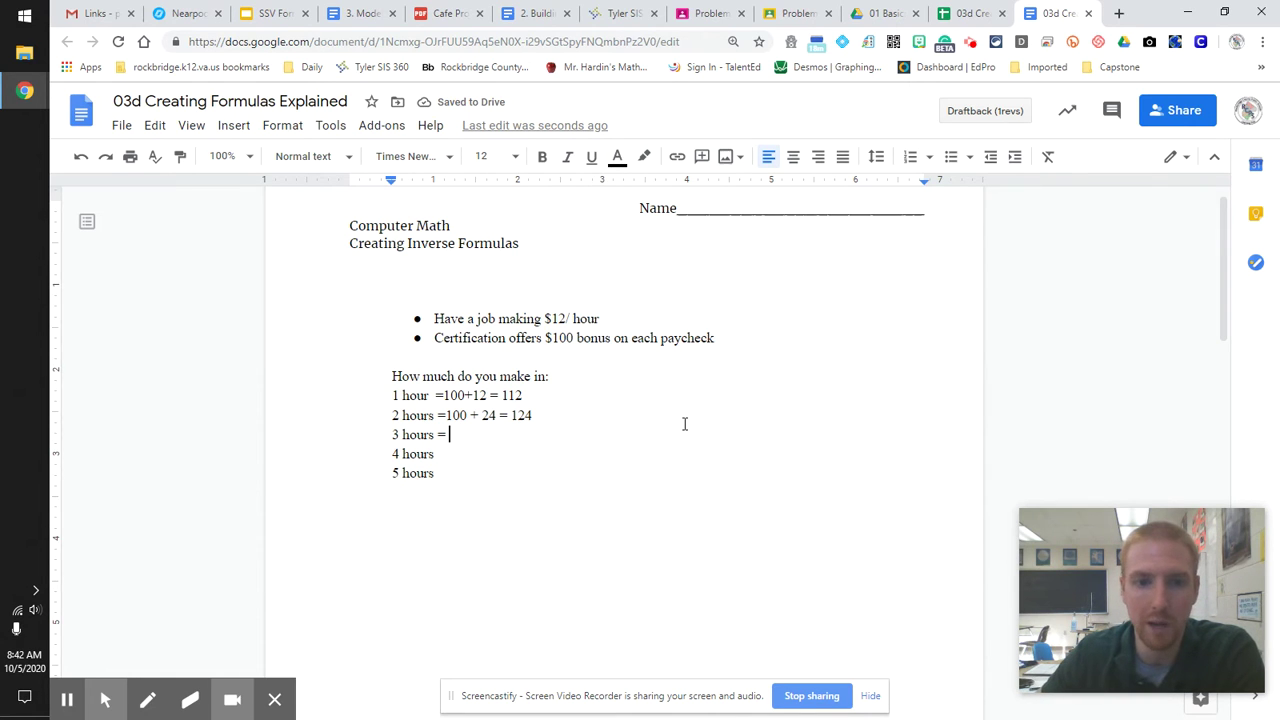
text(100+)
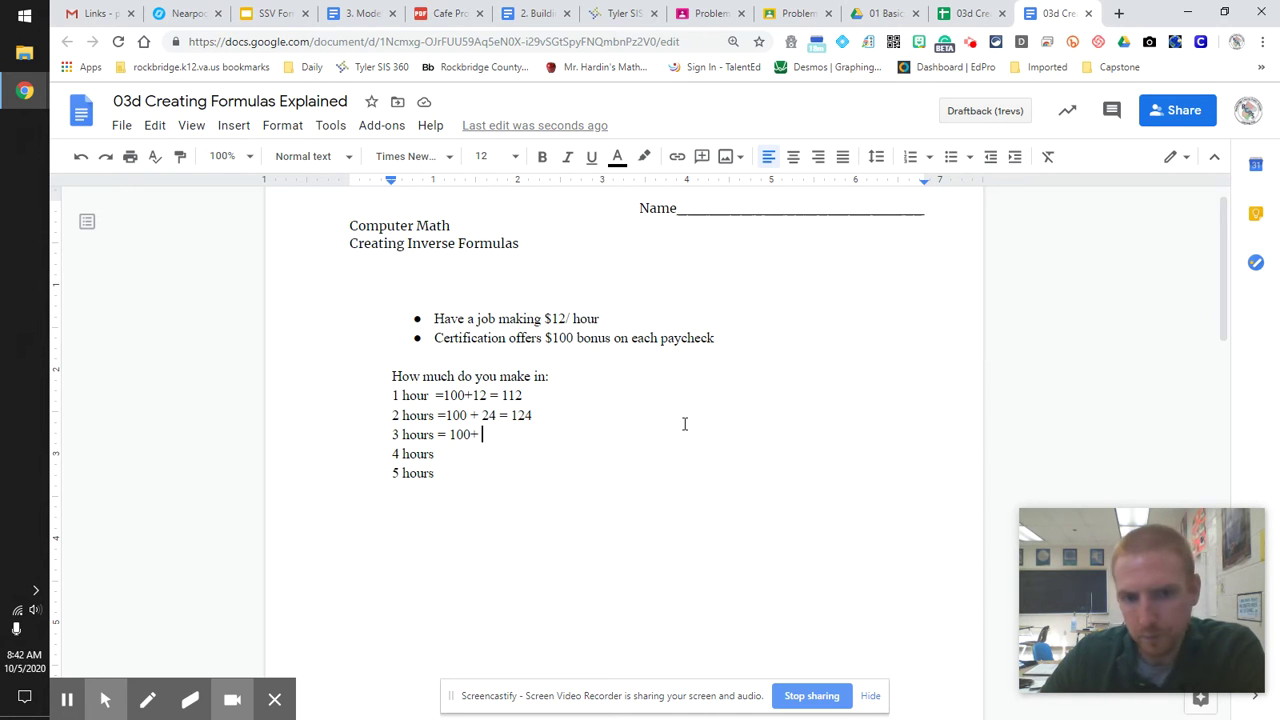
text(12*3)
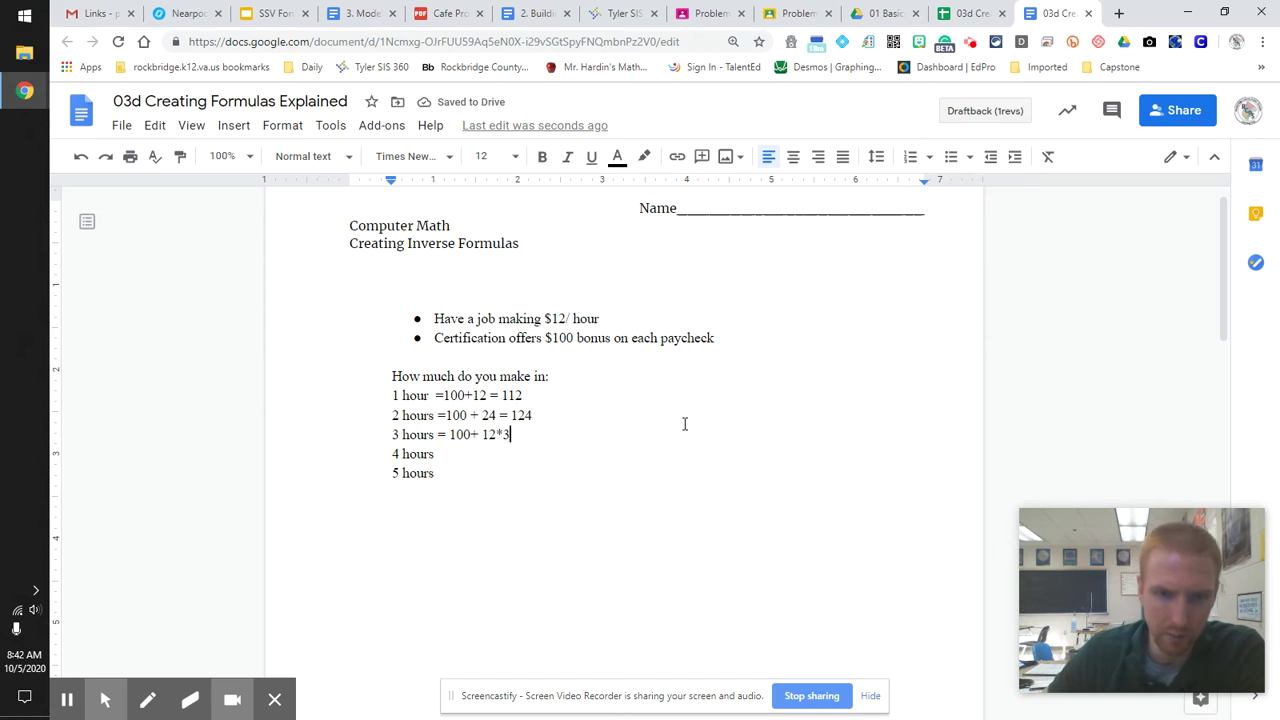
text( =)
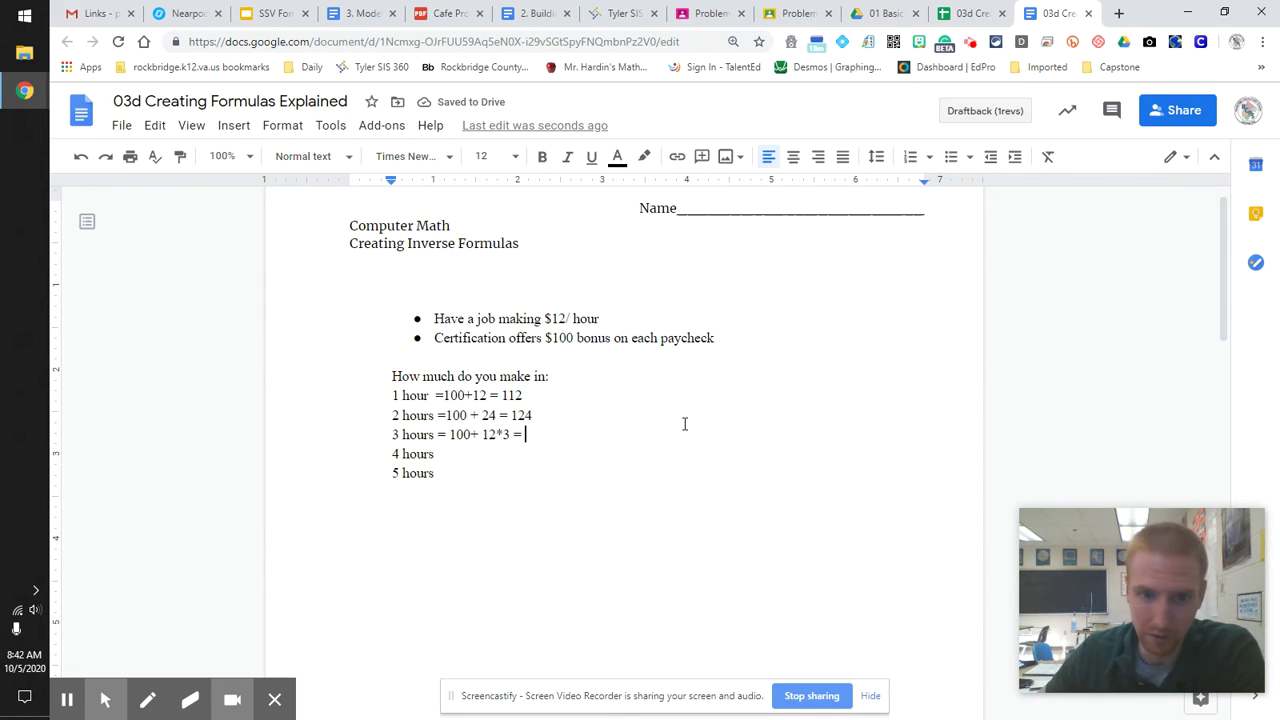
text( 136)
Add the pay calculation "= 100 + 12*4 = 148" to the 4 hours line
key(Down)
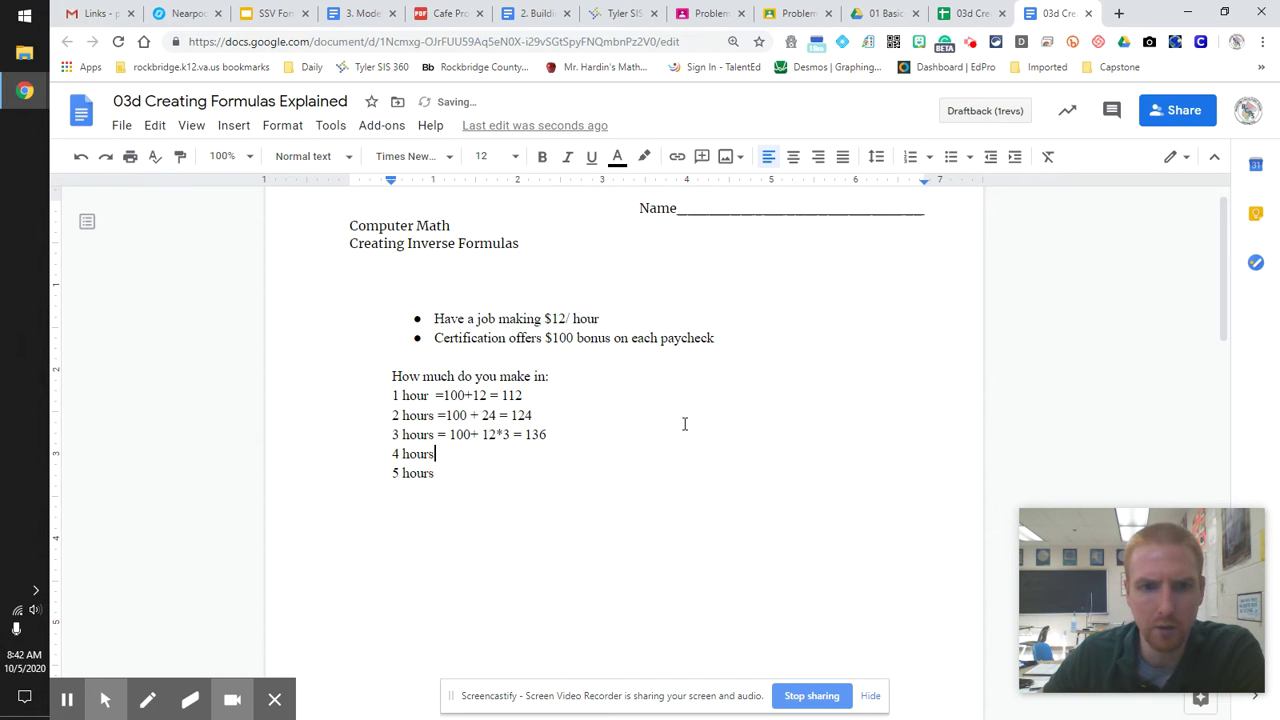
text(= 100 + )
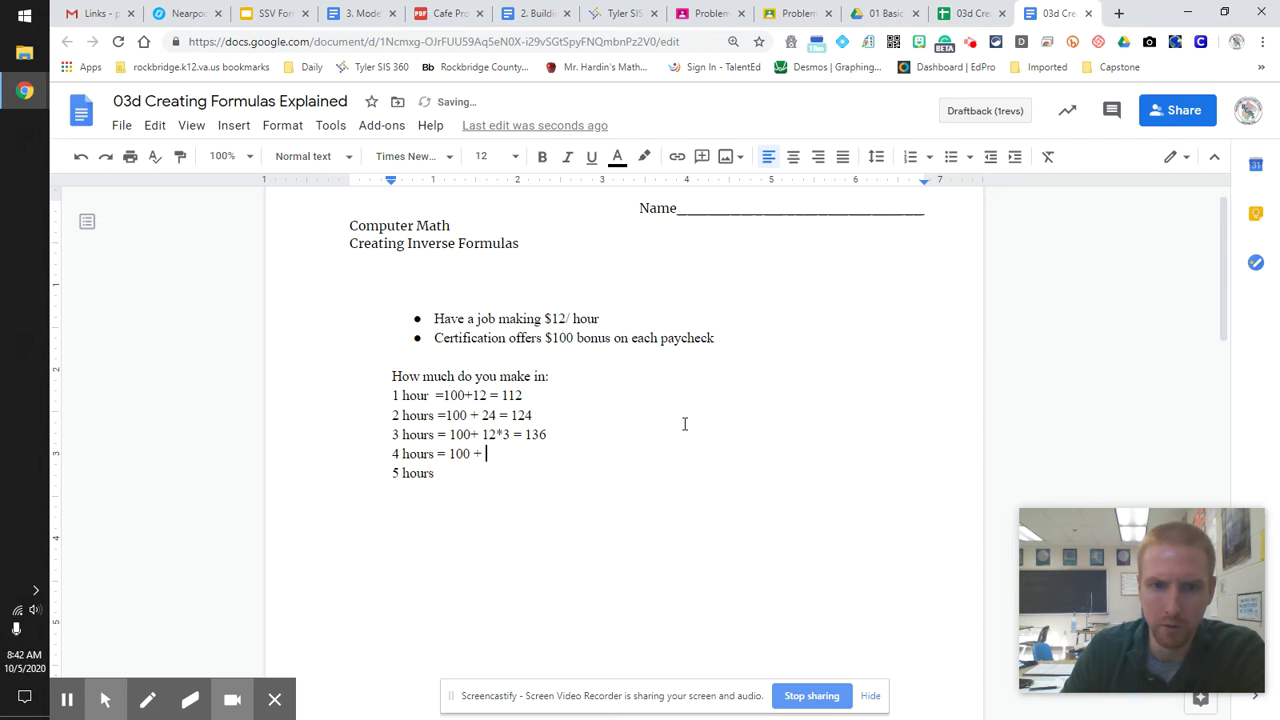
text(12*4 = 148)
Add the pay calculation "= 100+ 12*5 = 160" to the 5 hours line
key(Down)
text(= )
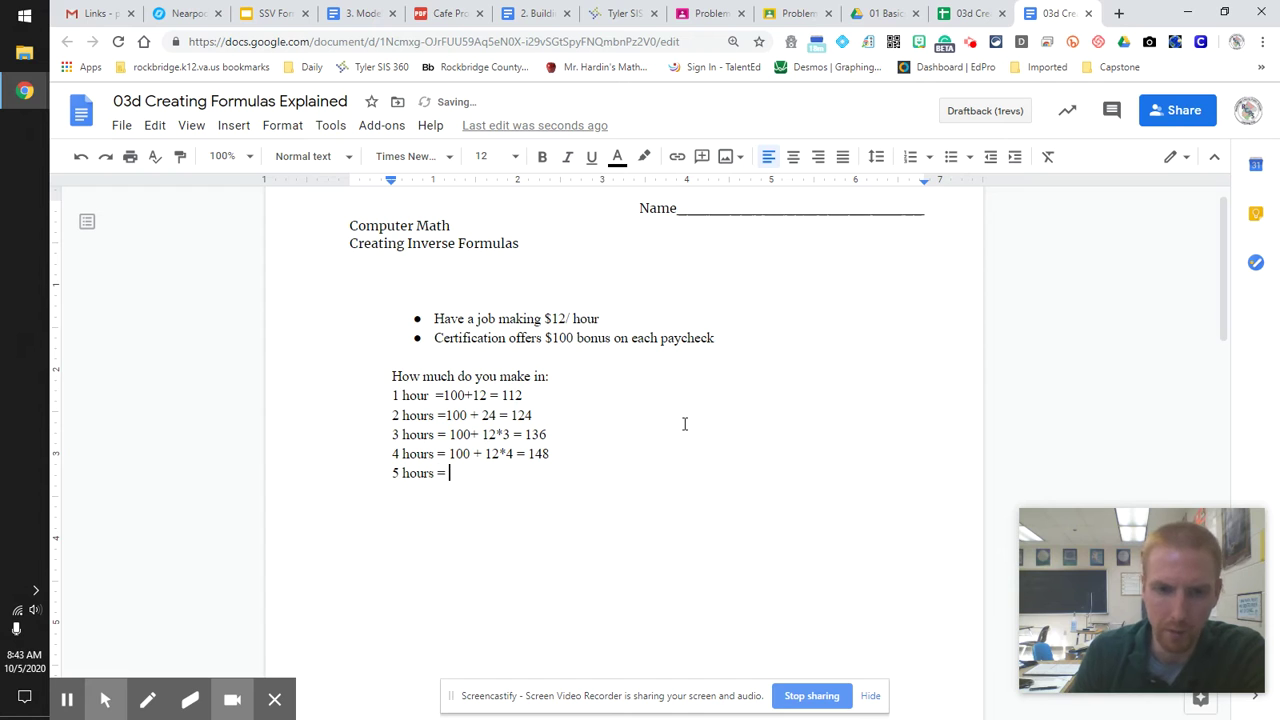
text(100+ 1)
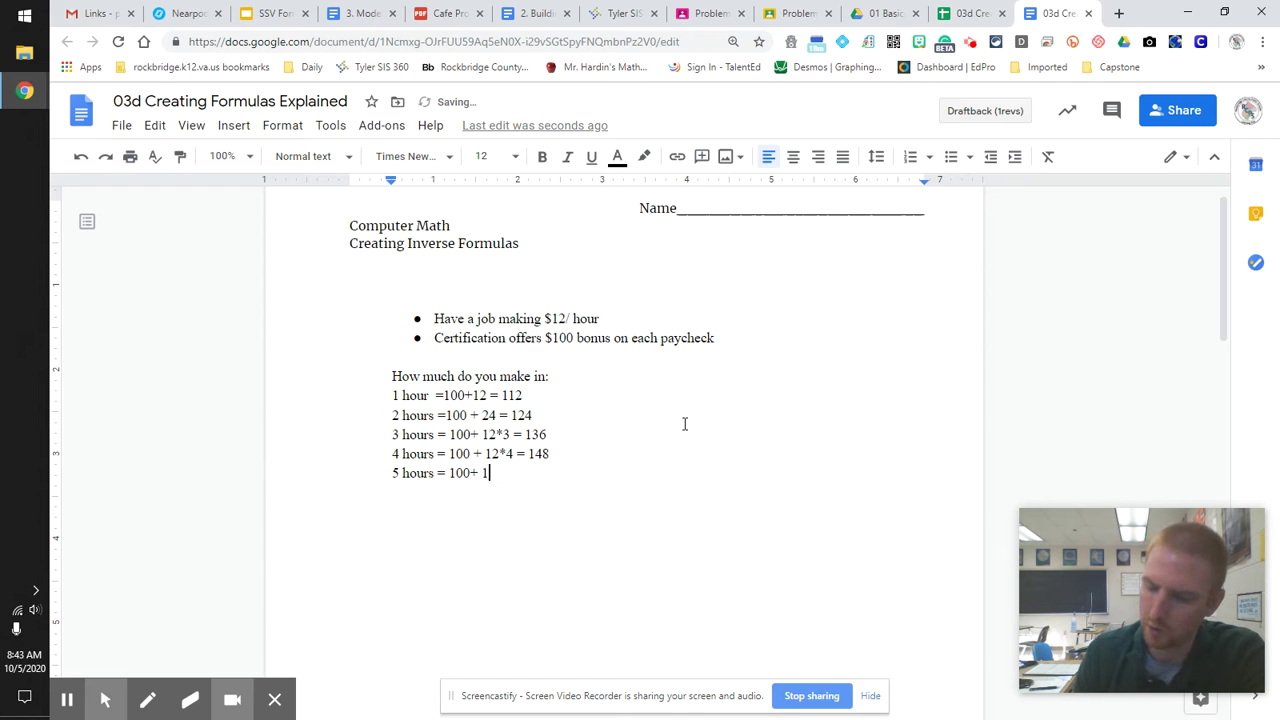
text(2*5)
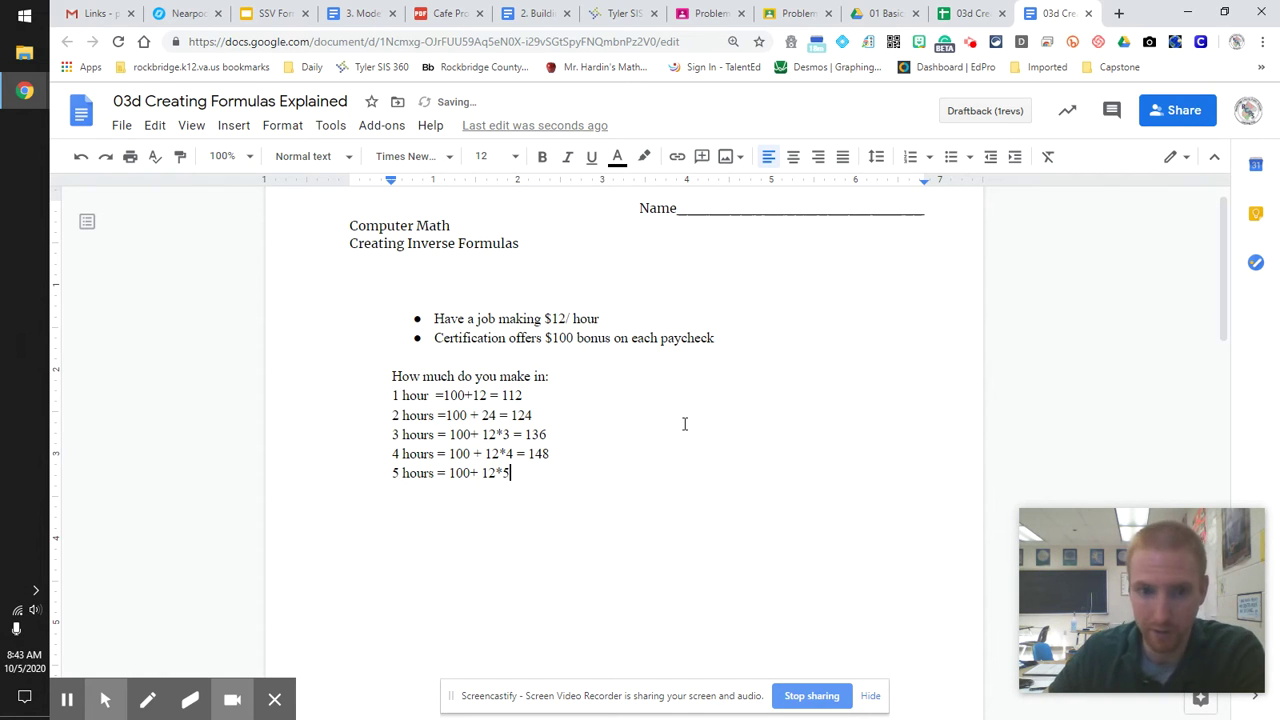
text( = )
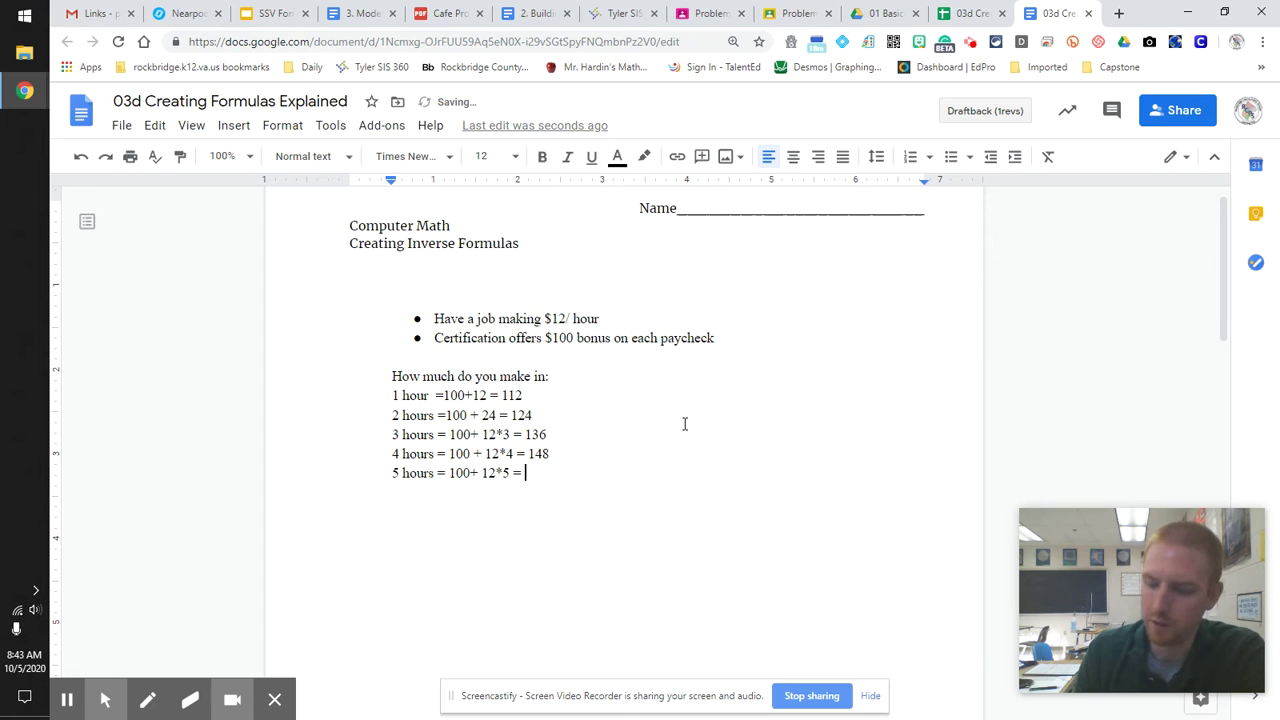
text(160)
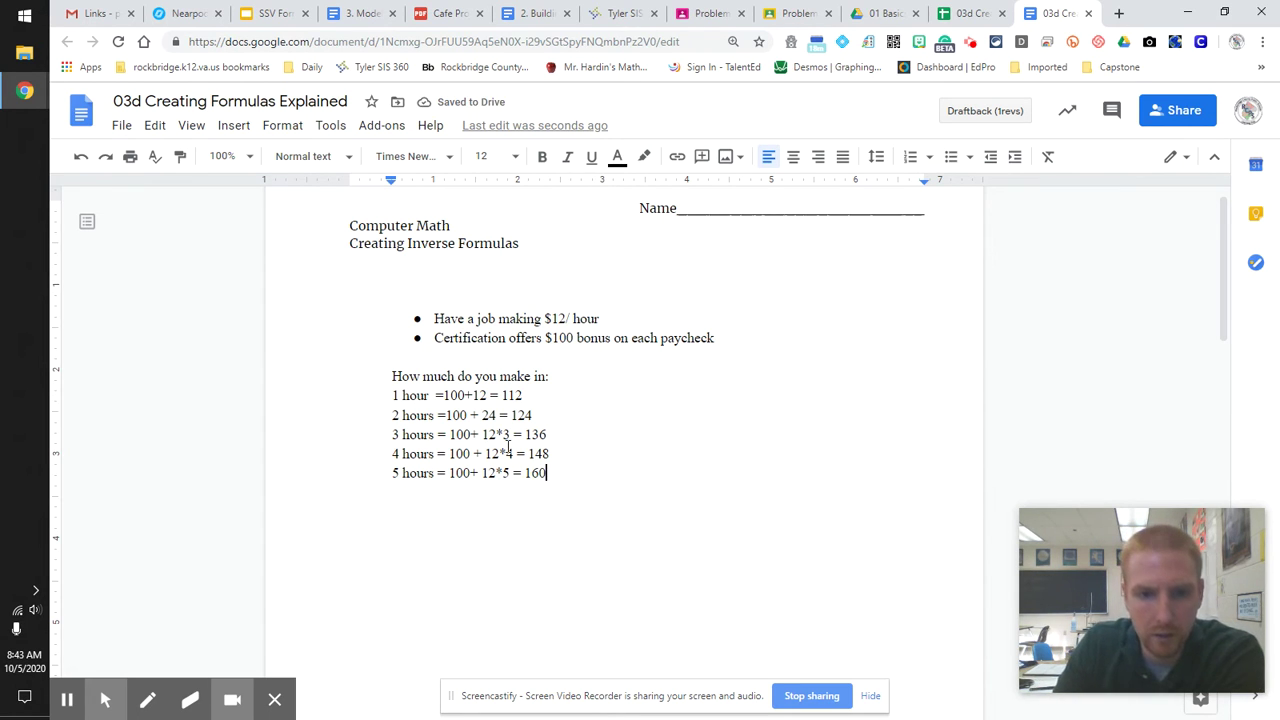
Highlight the 3 to 5 hours calculations and the multiplier 5 in the last one to examine the changing part
drag(449, 436, 549, 475)
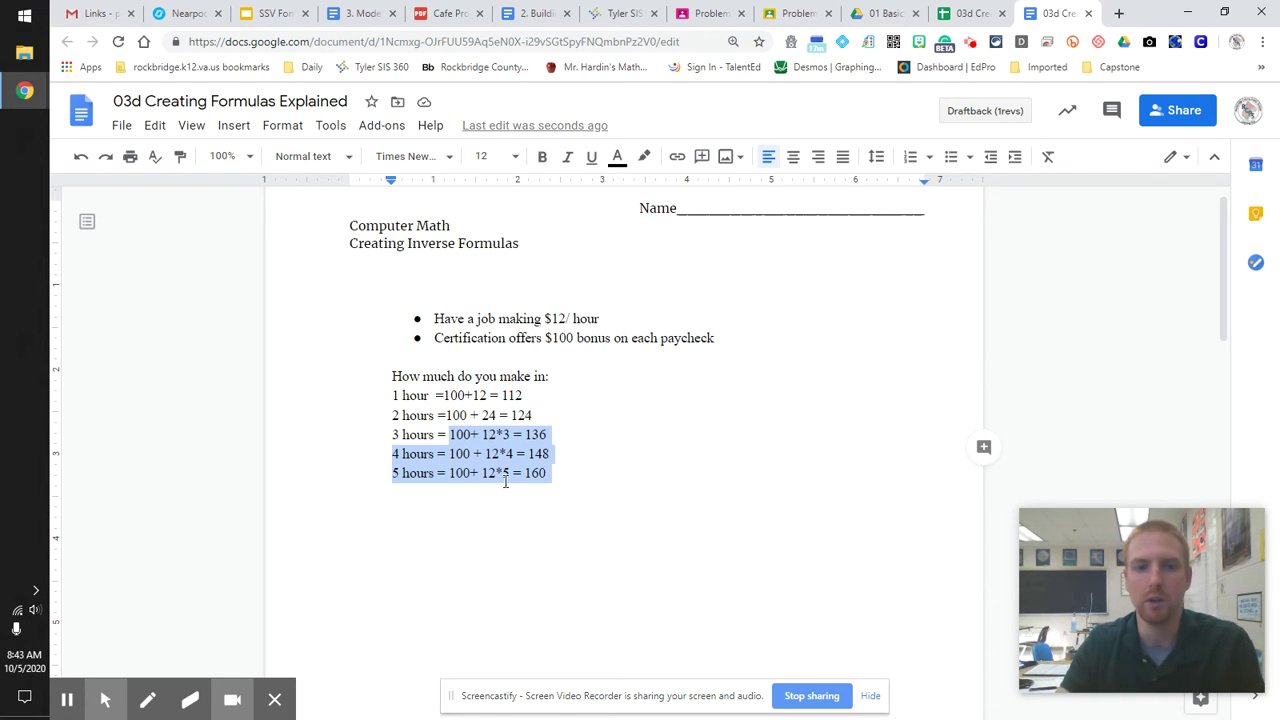
click(511, 472)
double_click(507, 472)
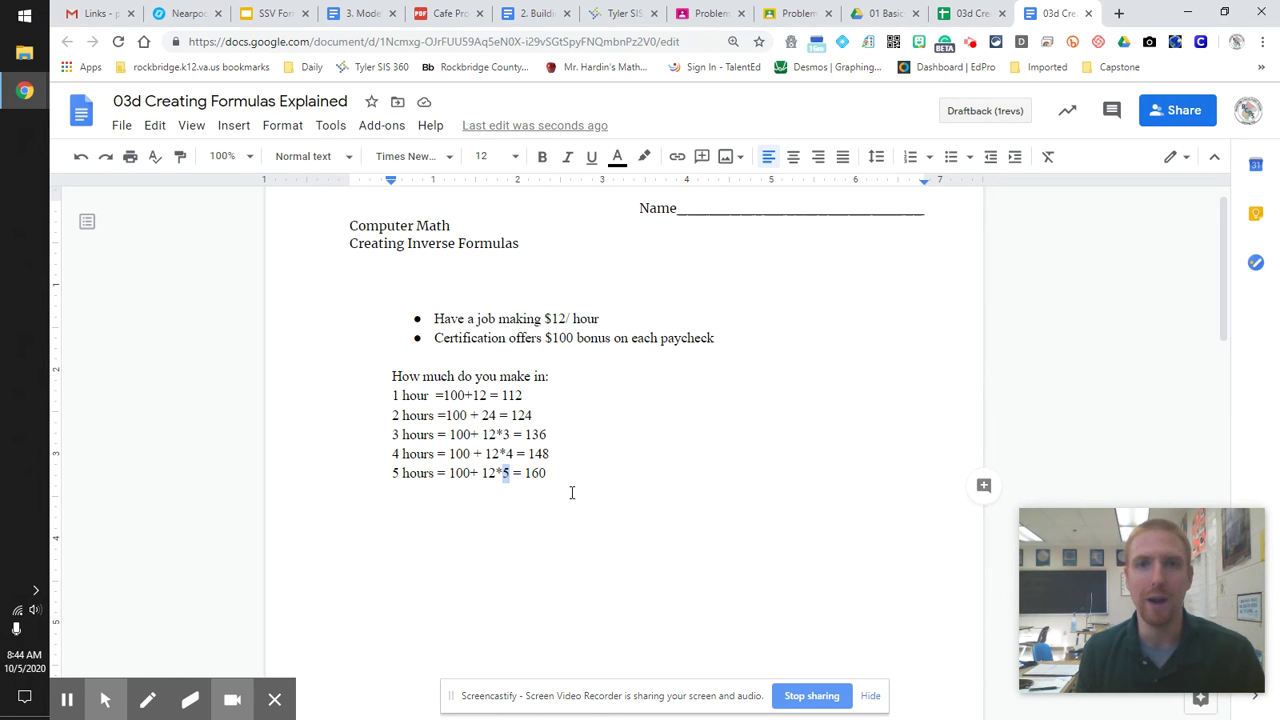
Switch to the 03d Creating Formulas Explained spreadsheet in Google Sheets and show its Direct sheet
click(974, 14)
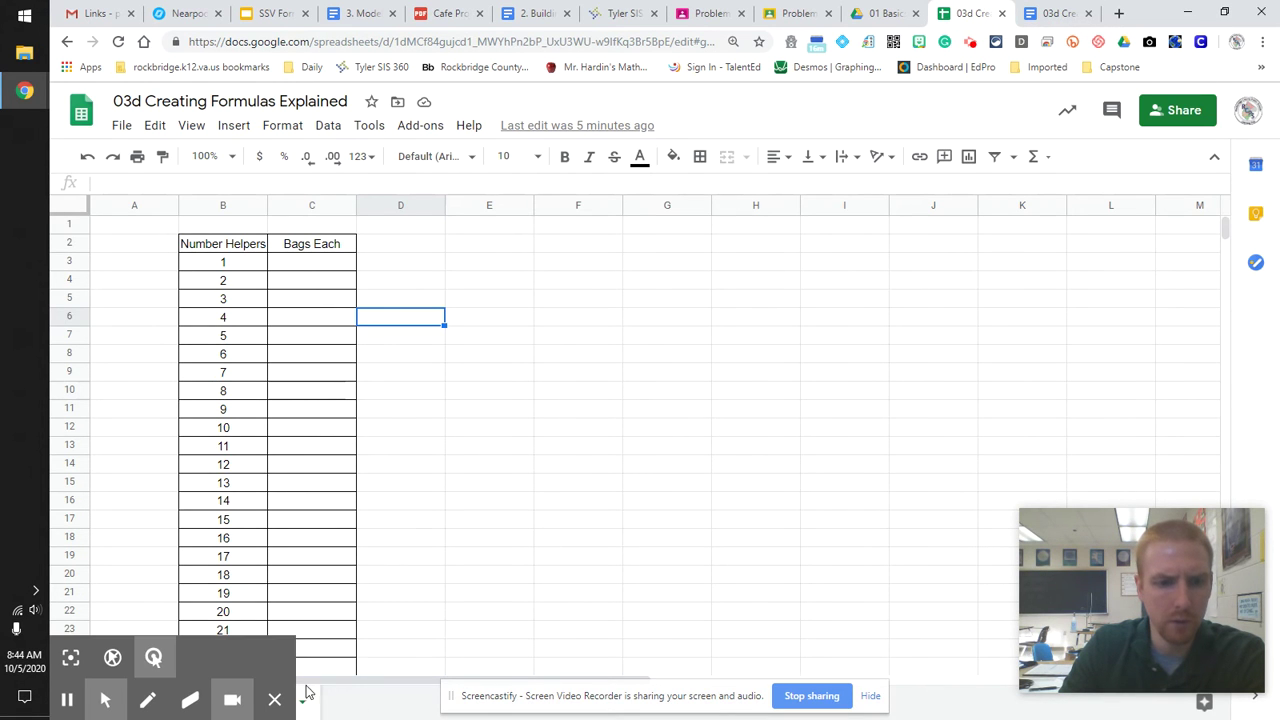
click(274, 699)
click(186, 705)
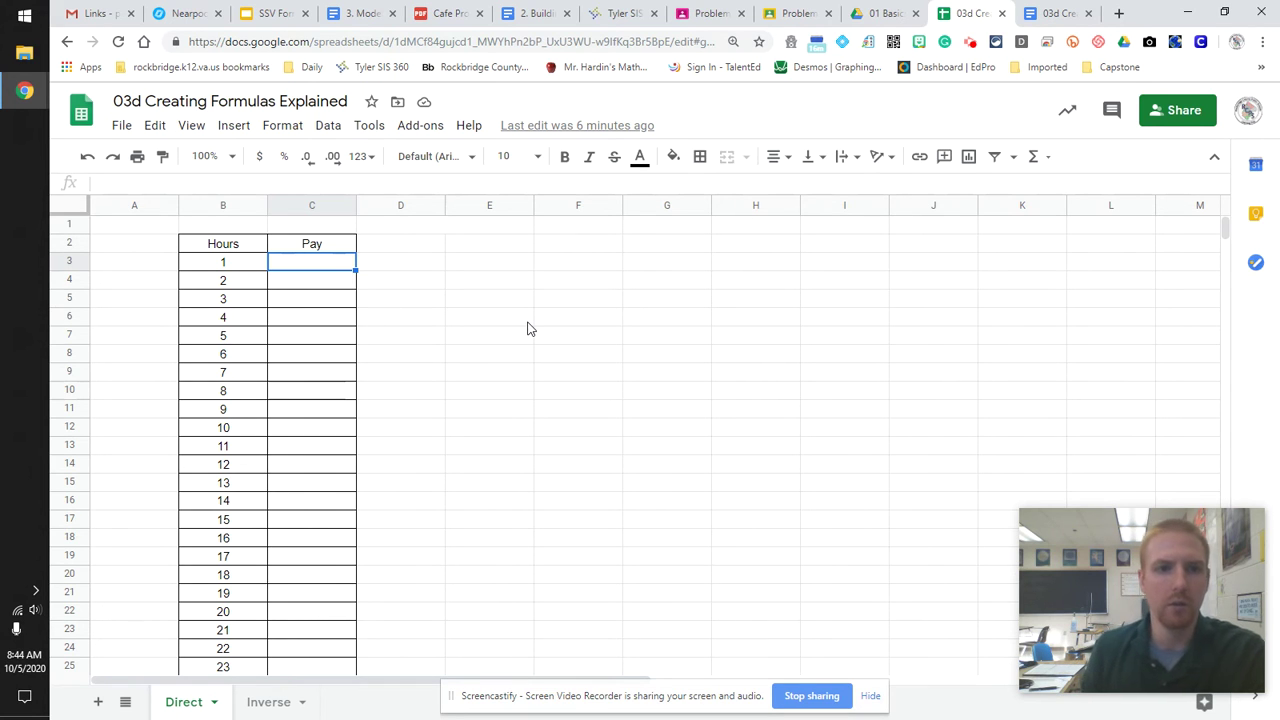
Enter the formula =100+12*B3 in cell C3, the Pay for 1 hour
click(318, 260)
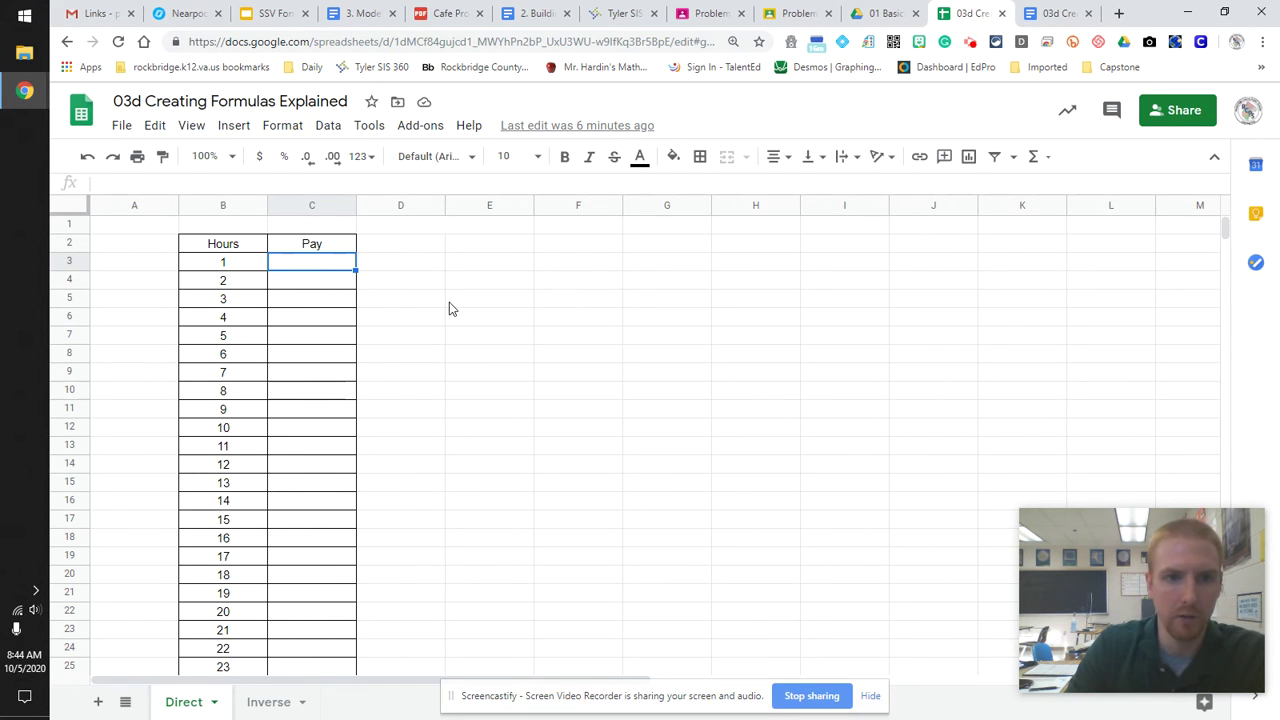
text(=100+)
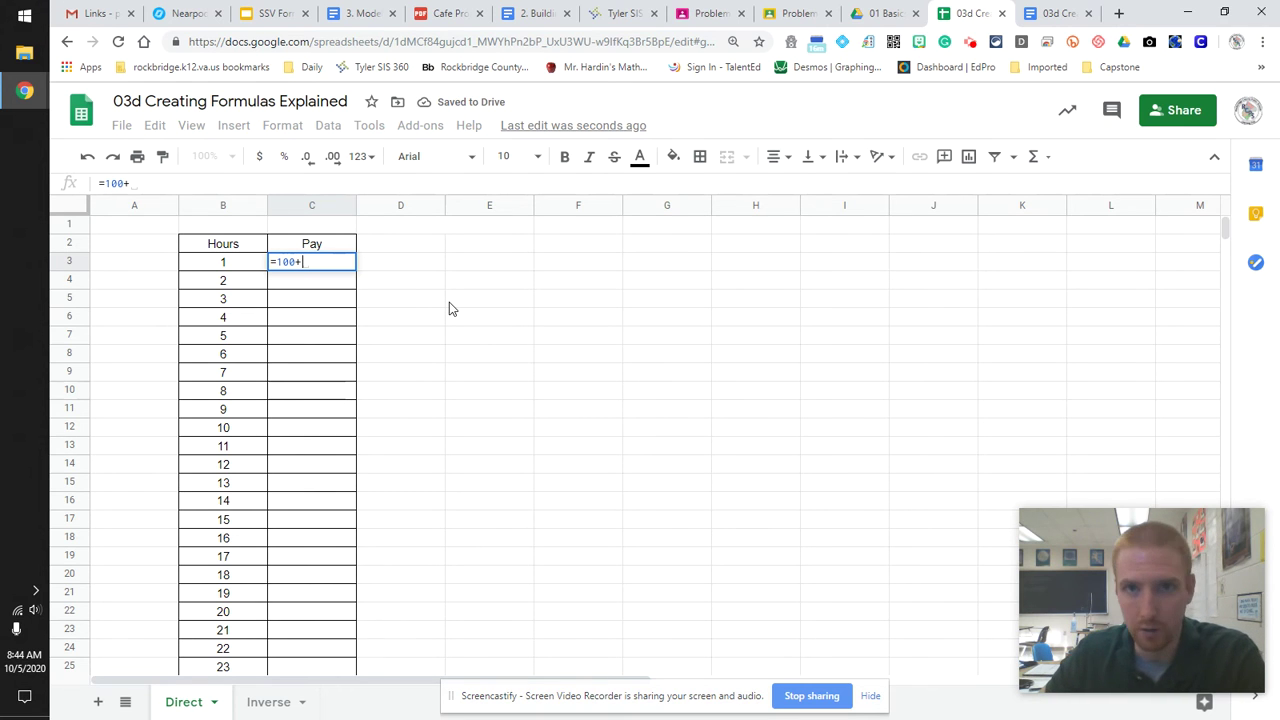
text(12)
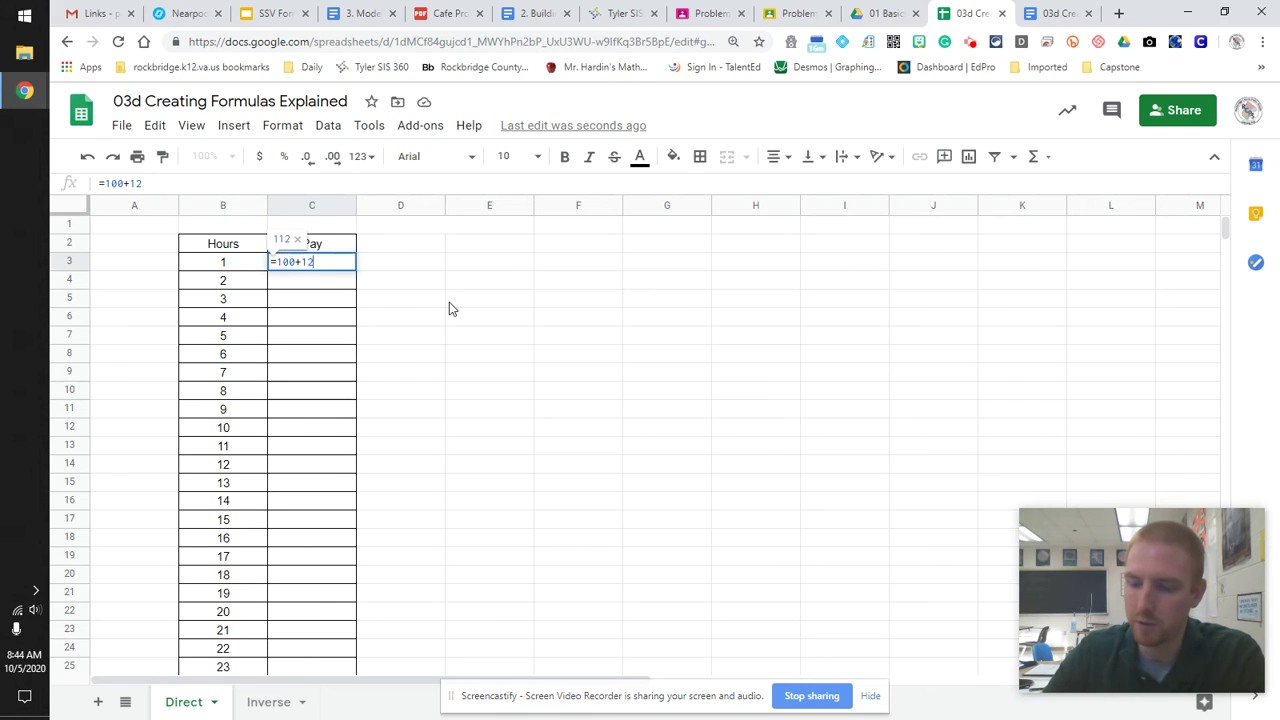
text(*)
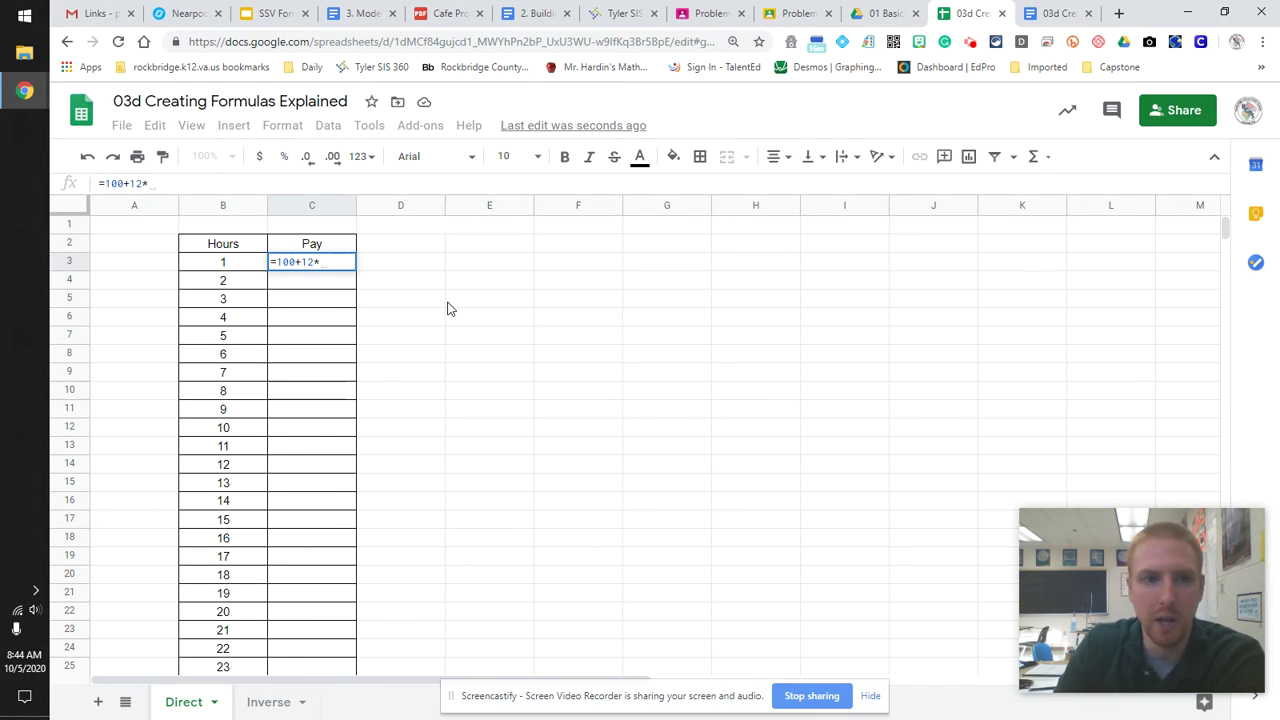
click(248, 268)
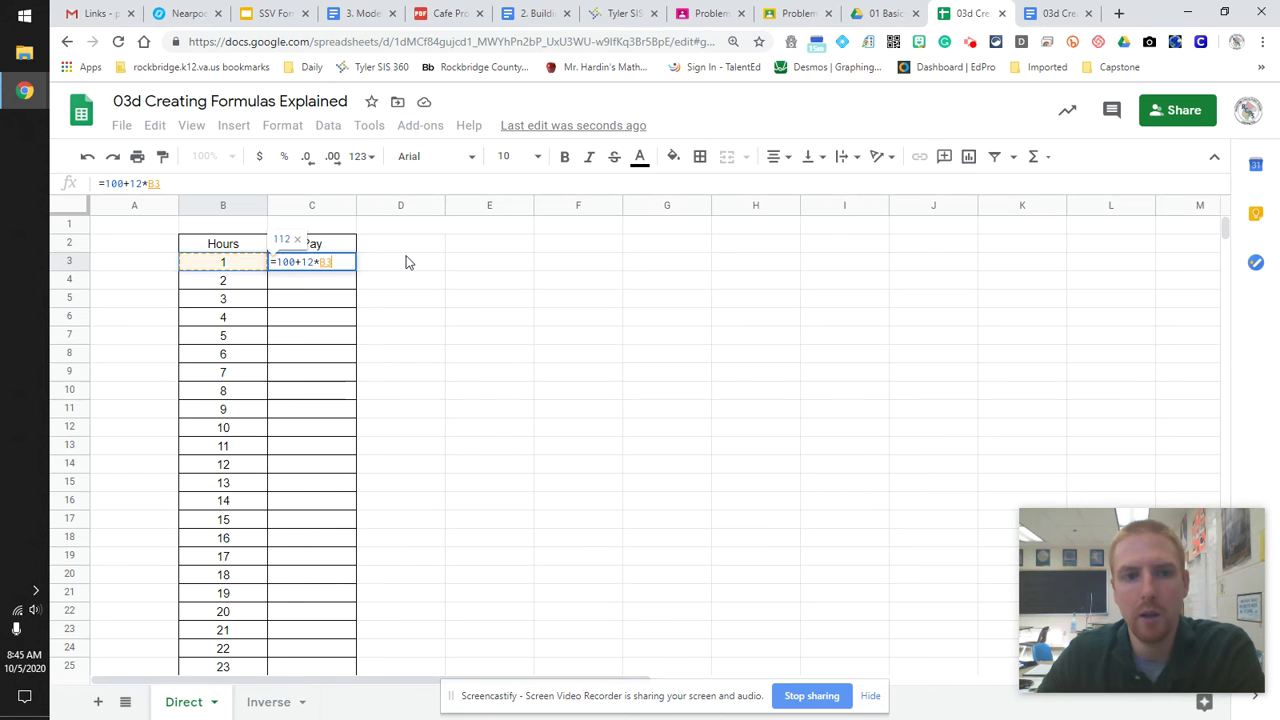
key(Return)
Fill the Pay formula from C3 down to C7, and return to the Google Docs document to compare the results
click(341, 265)
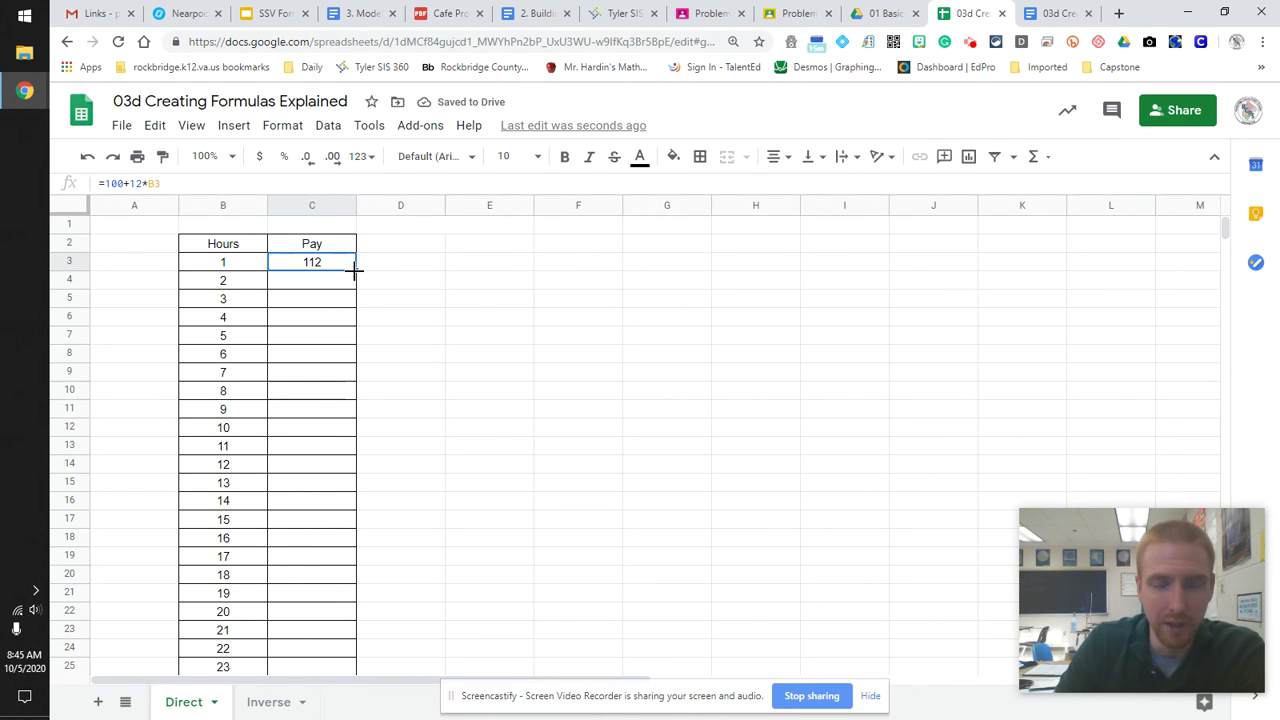
drag(355, 270, 335, 345)
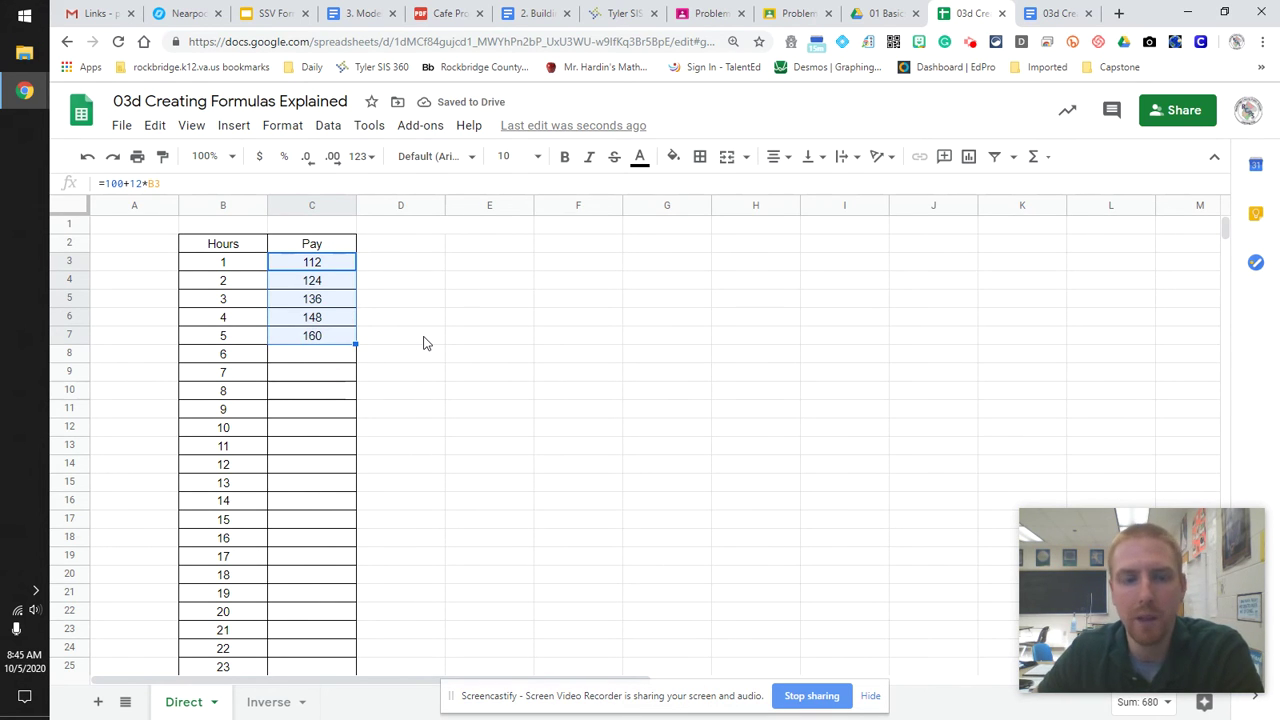
click(1058, 13)
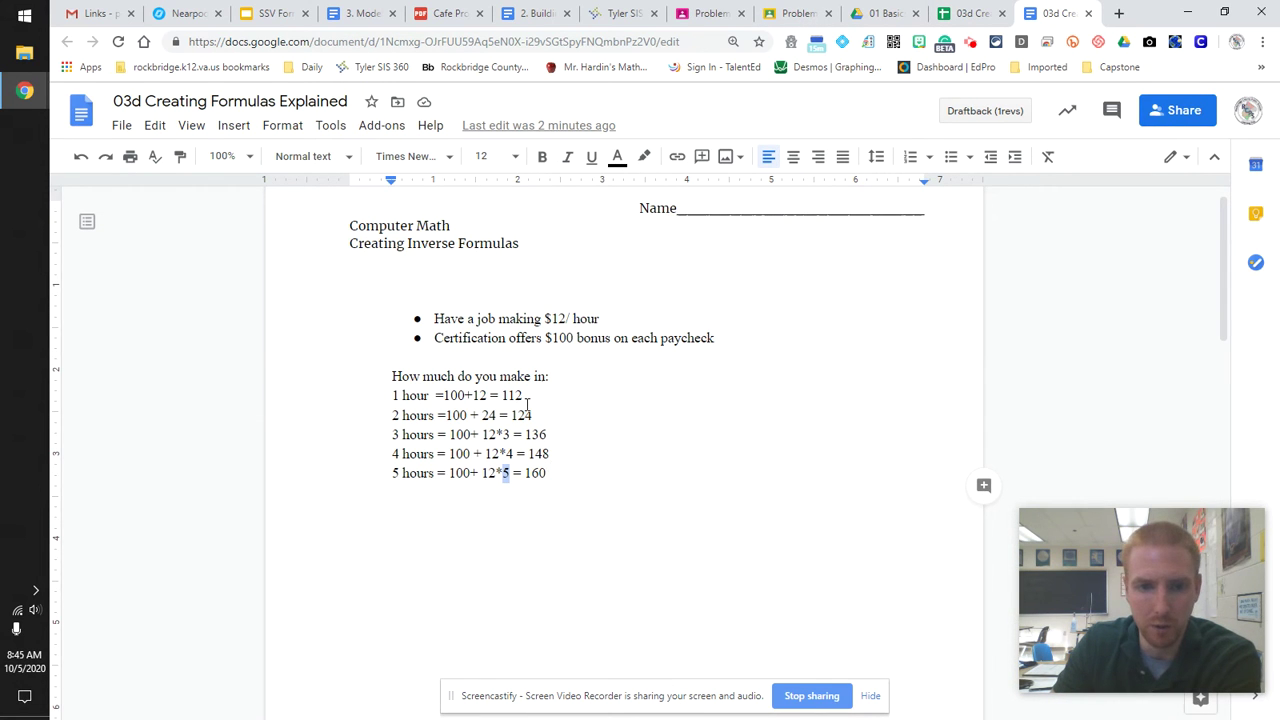
Return to the Google Sheets spreadsheet, check the Pay formulas in C3 to C7, and fill the formula from C7 down to C24
click(970, 13)
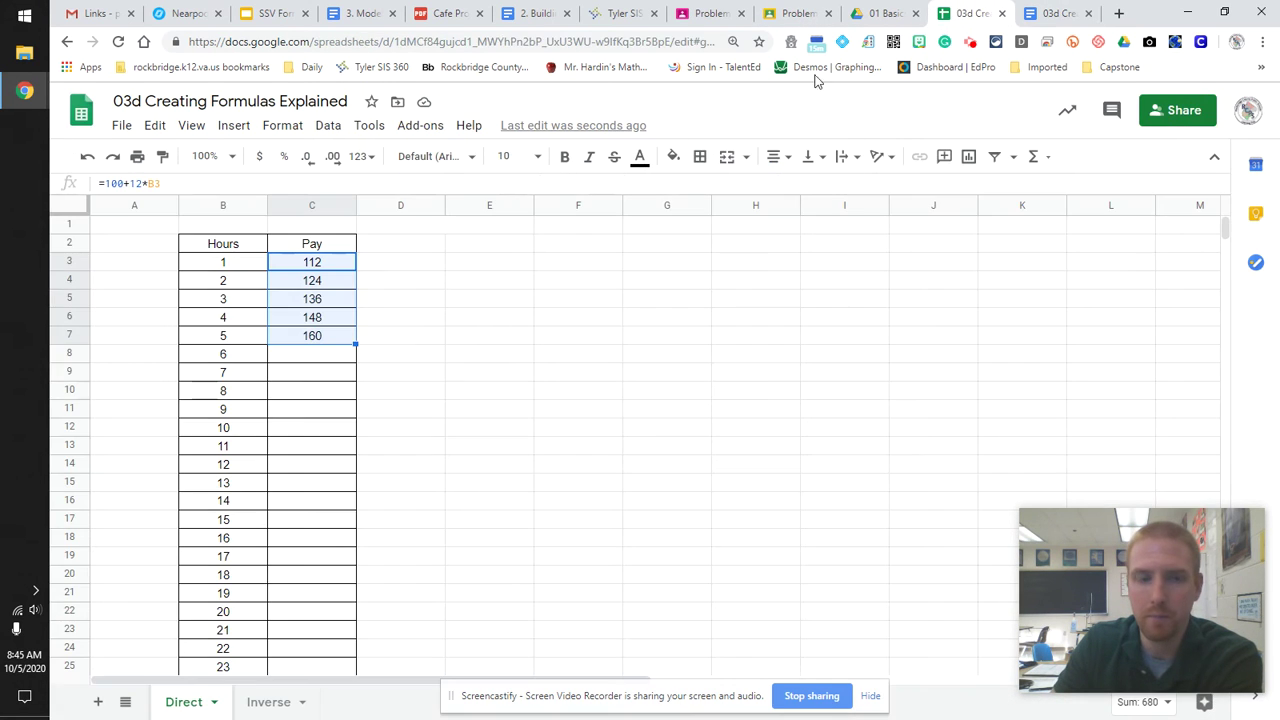
click(345, 268)
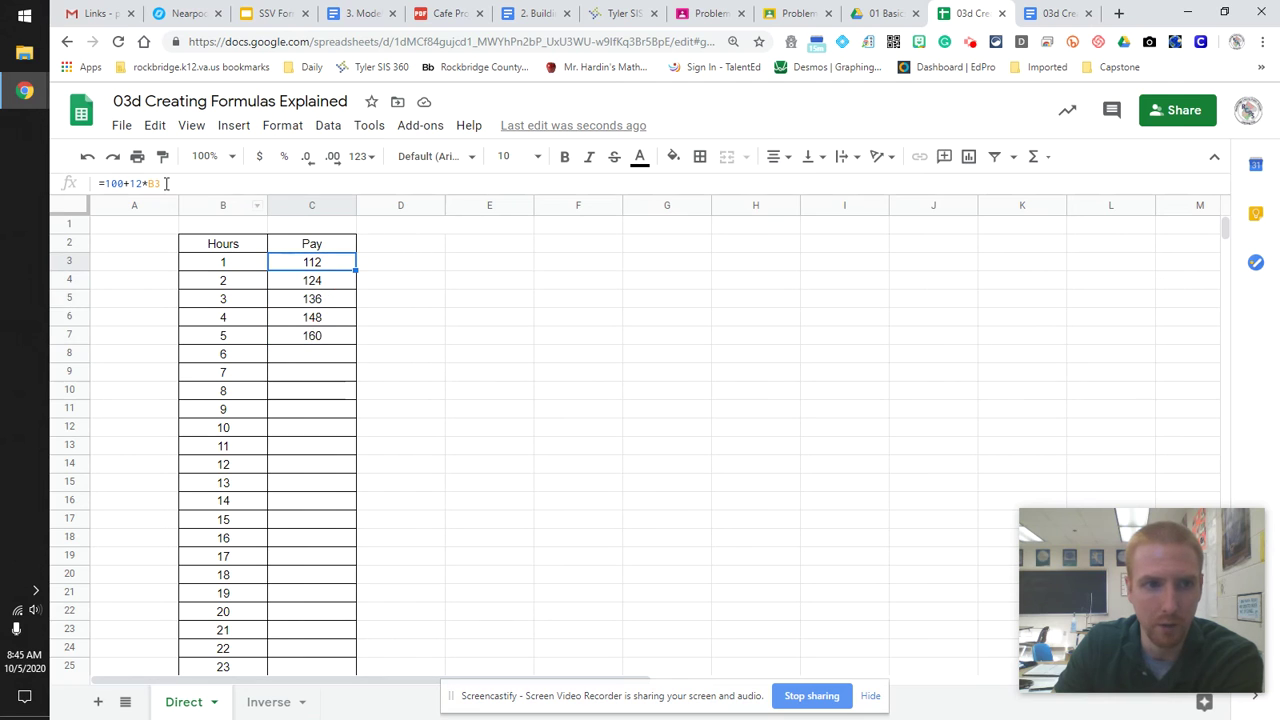
click(341, 337)
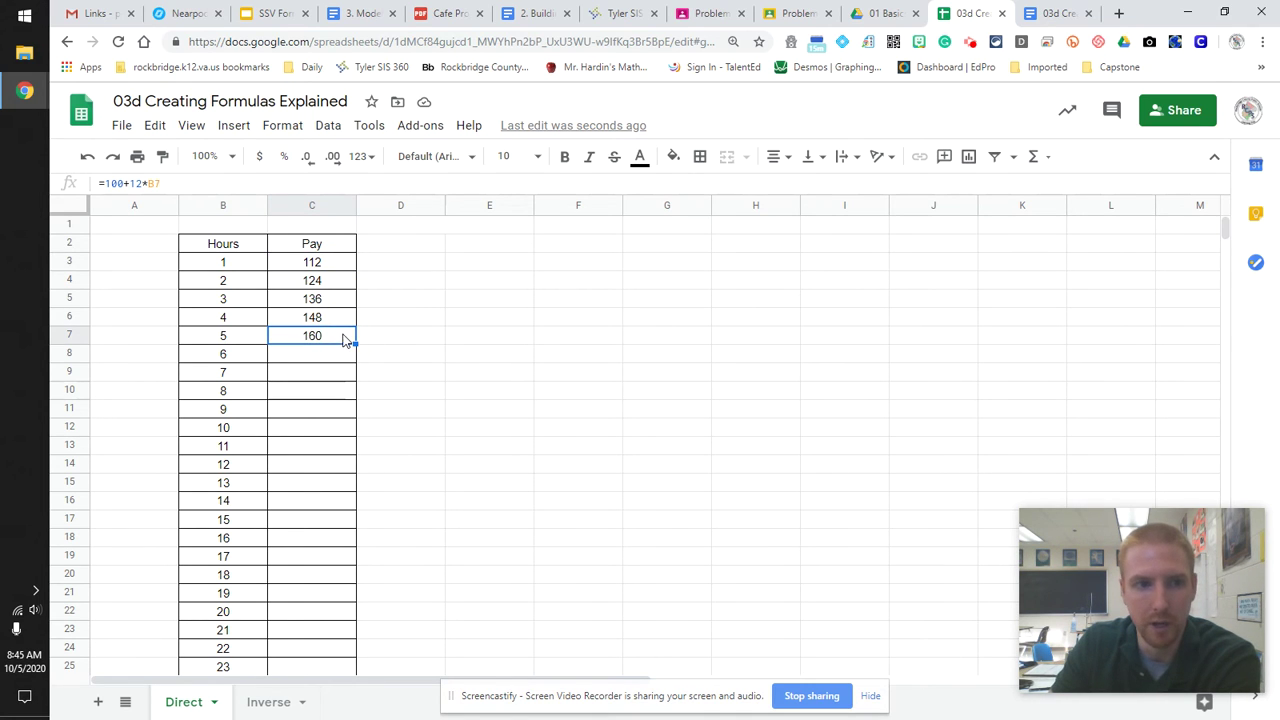
drag(310, 288, 312, 318)
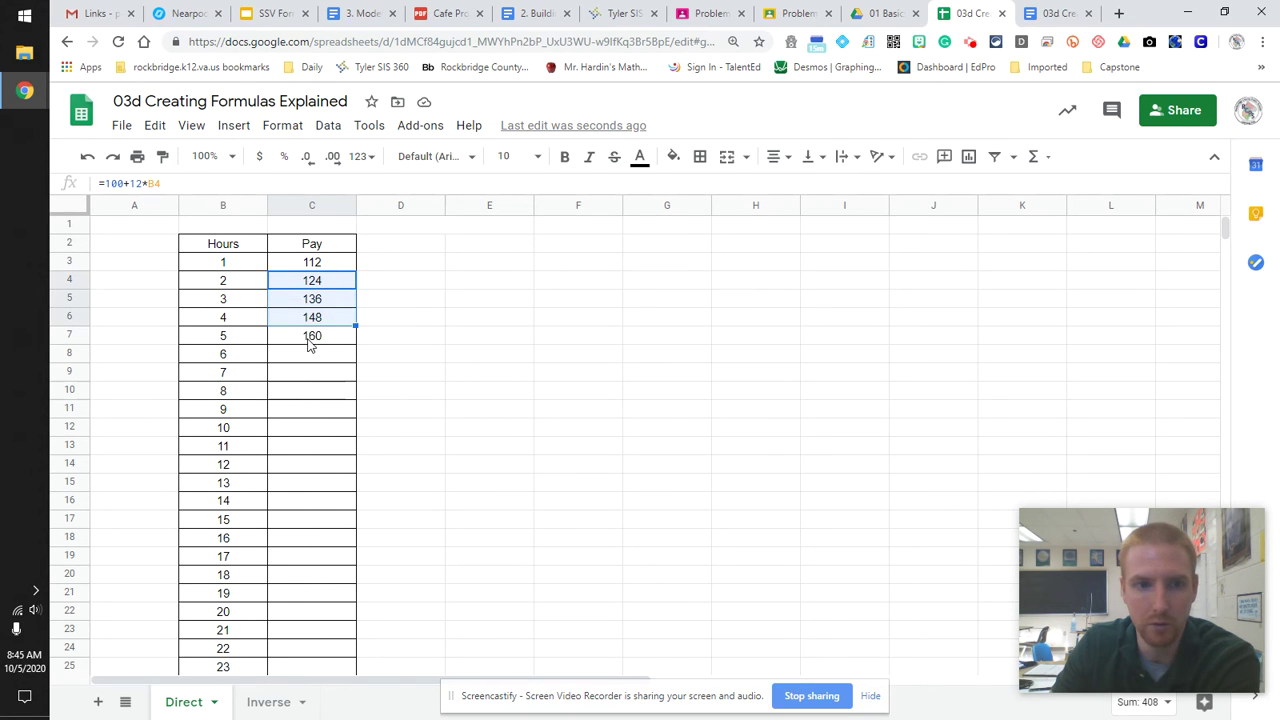
click(311, 343)
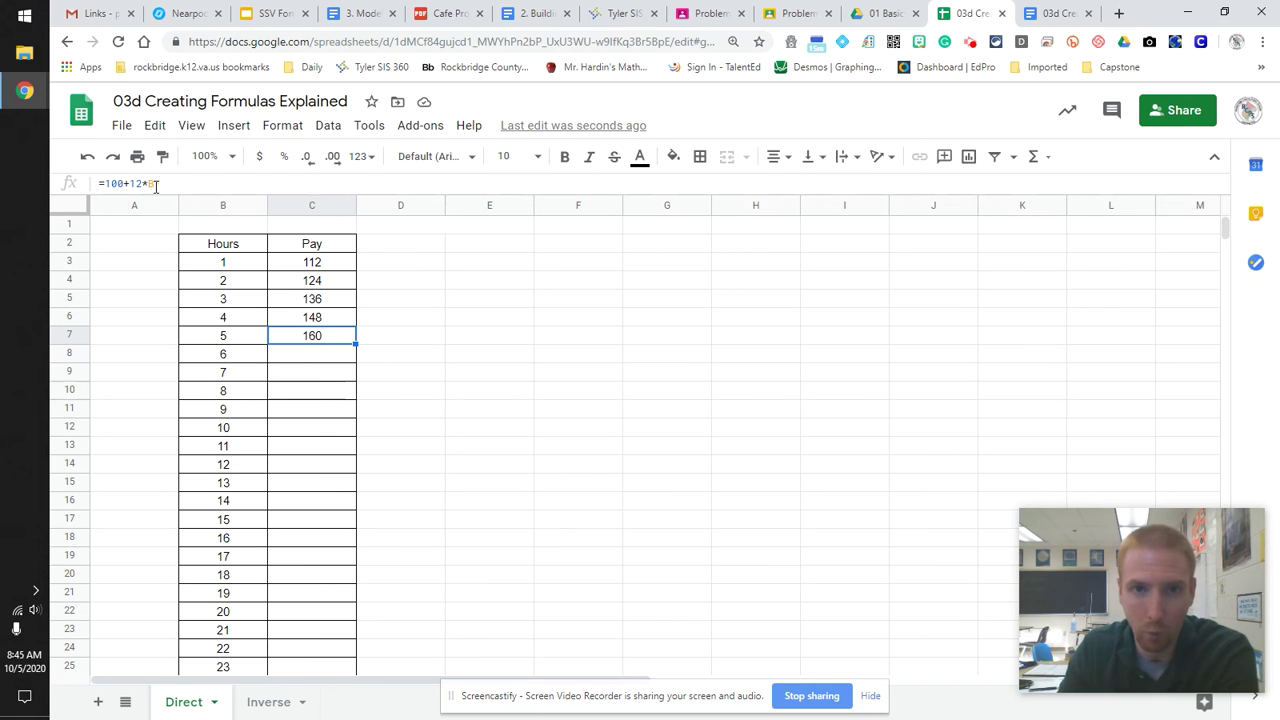
drag(357, 343, 297, 648)
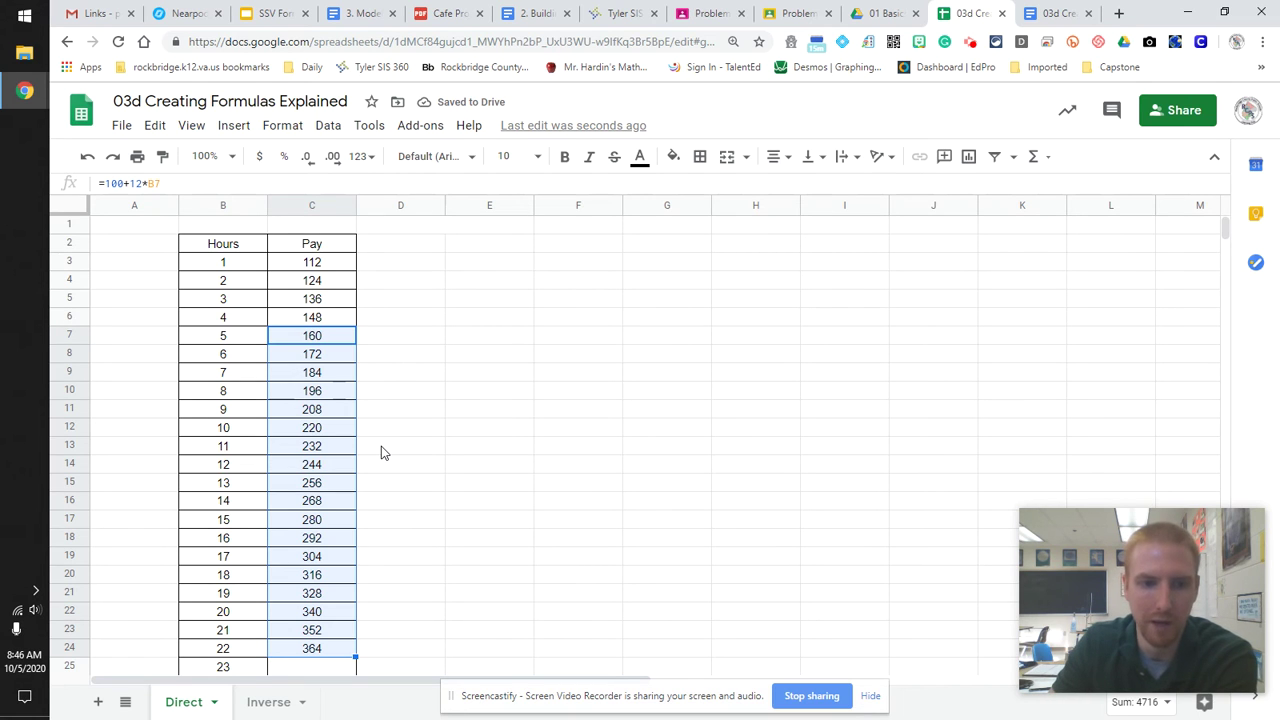
Switch to the Google Docs document and enter 5000, = 10000/2 for 1 helper under Making 10,000 gift bags
click(1057, 14)
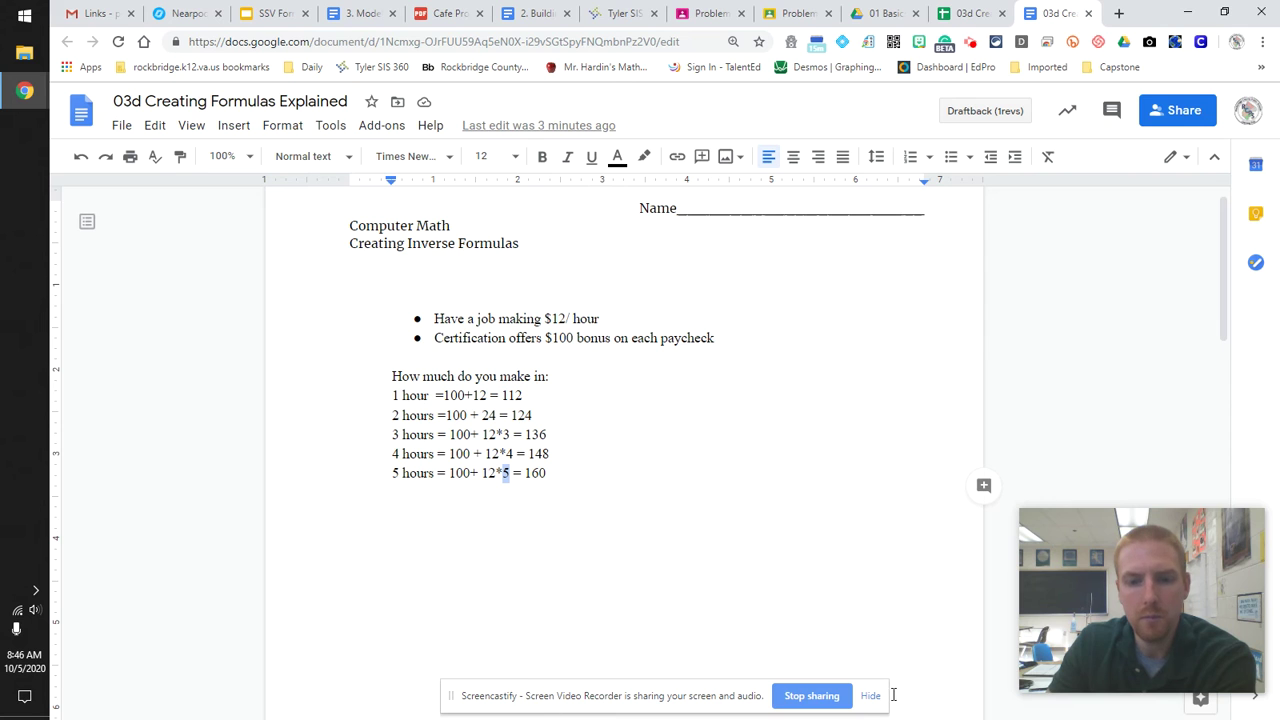
drag(668, 706, 1061, 466)
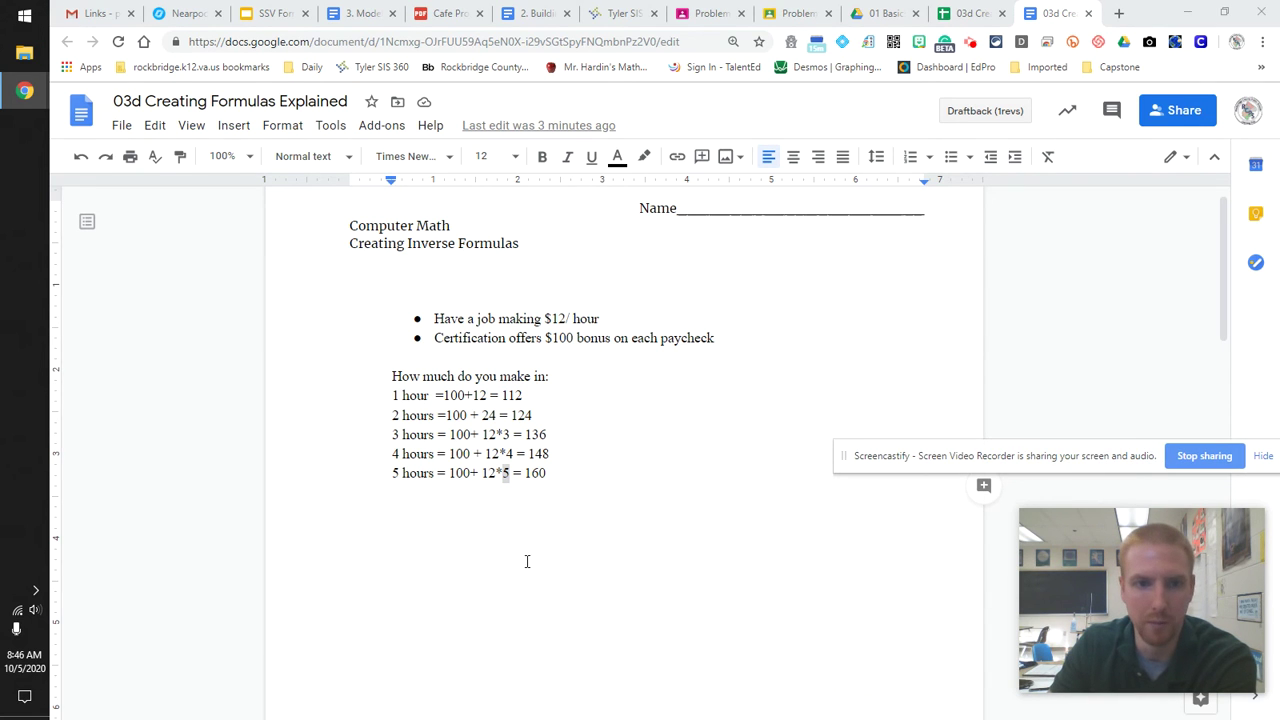
scroll(522, 565, down, 5)
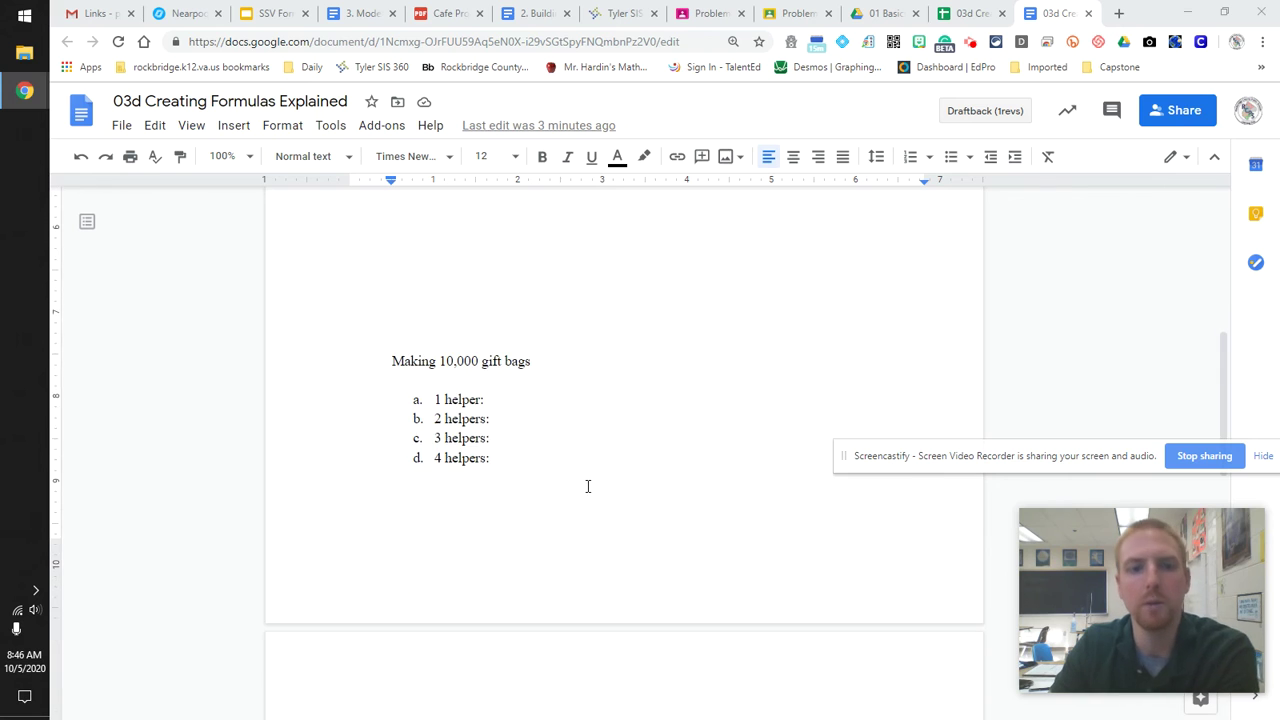
scroll(581, 496, down, 3)
scroll(574, 449, up, 1)
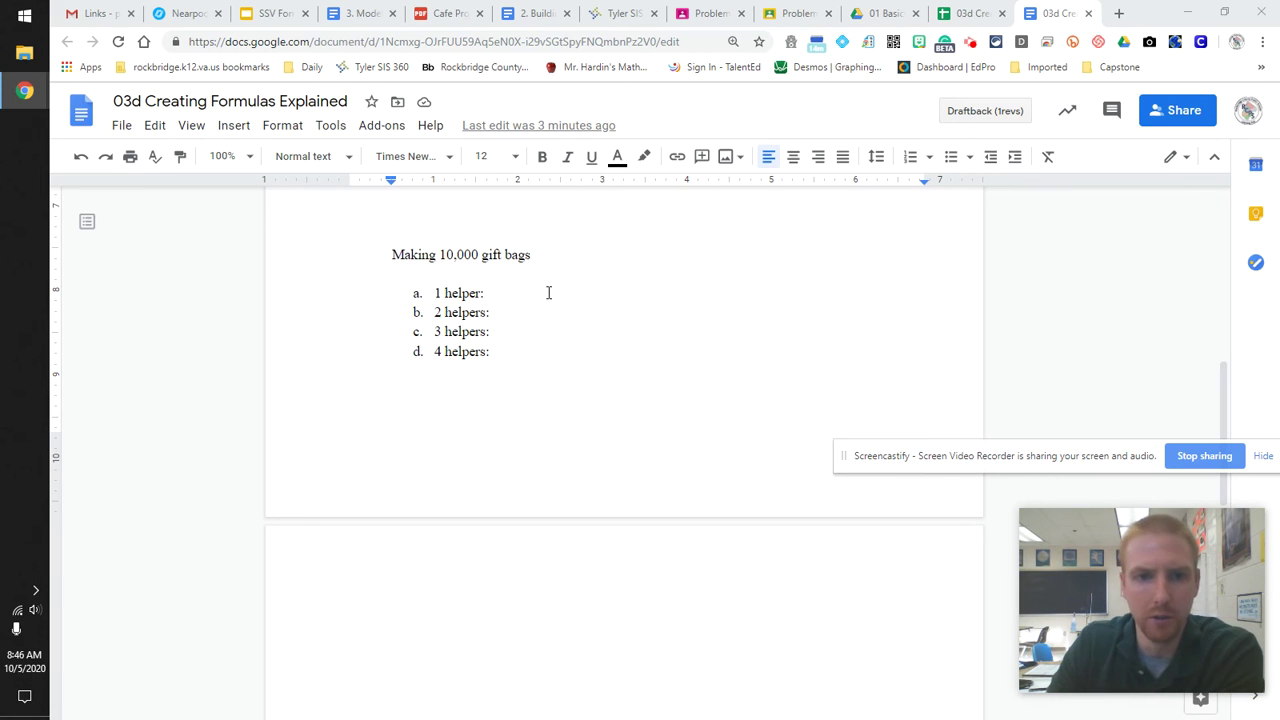
double_click(516, 292)
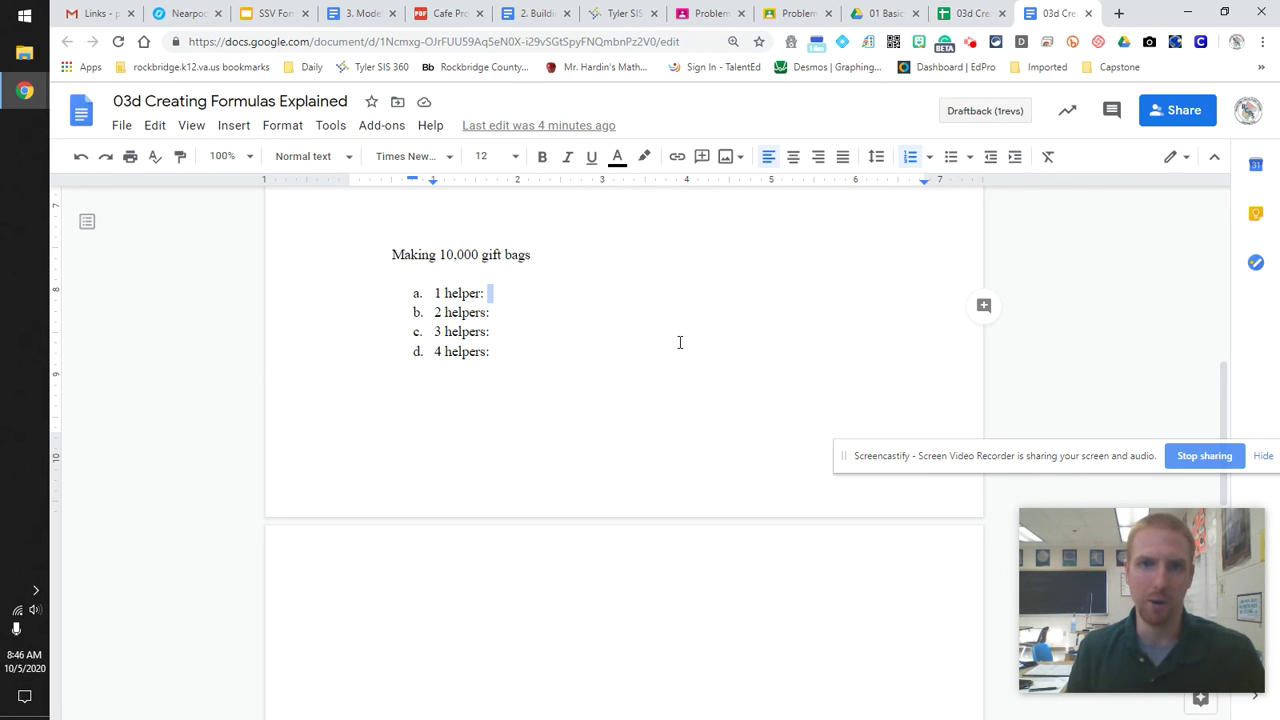
text(5000)
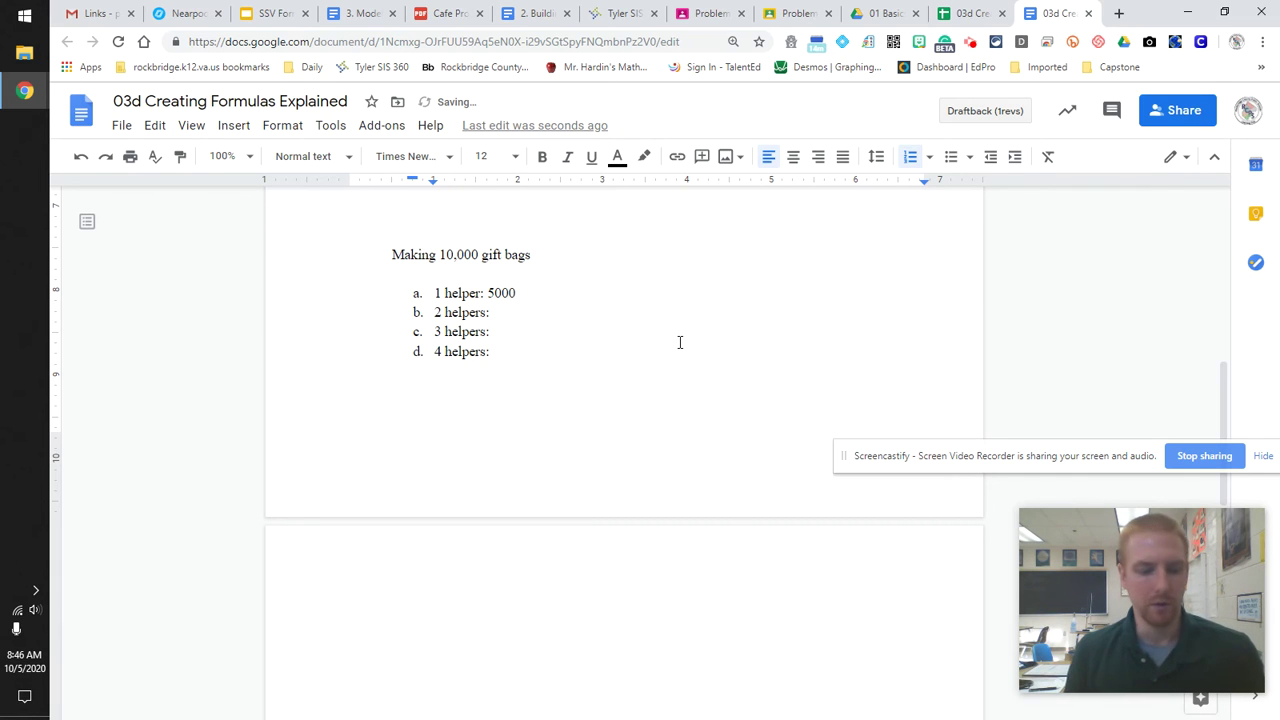
key(BackSpace)
text(,)
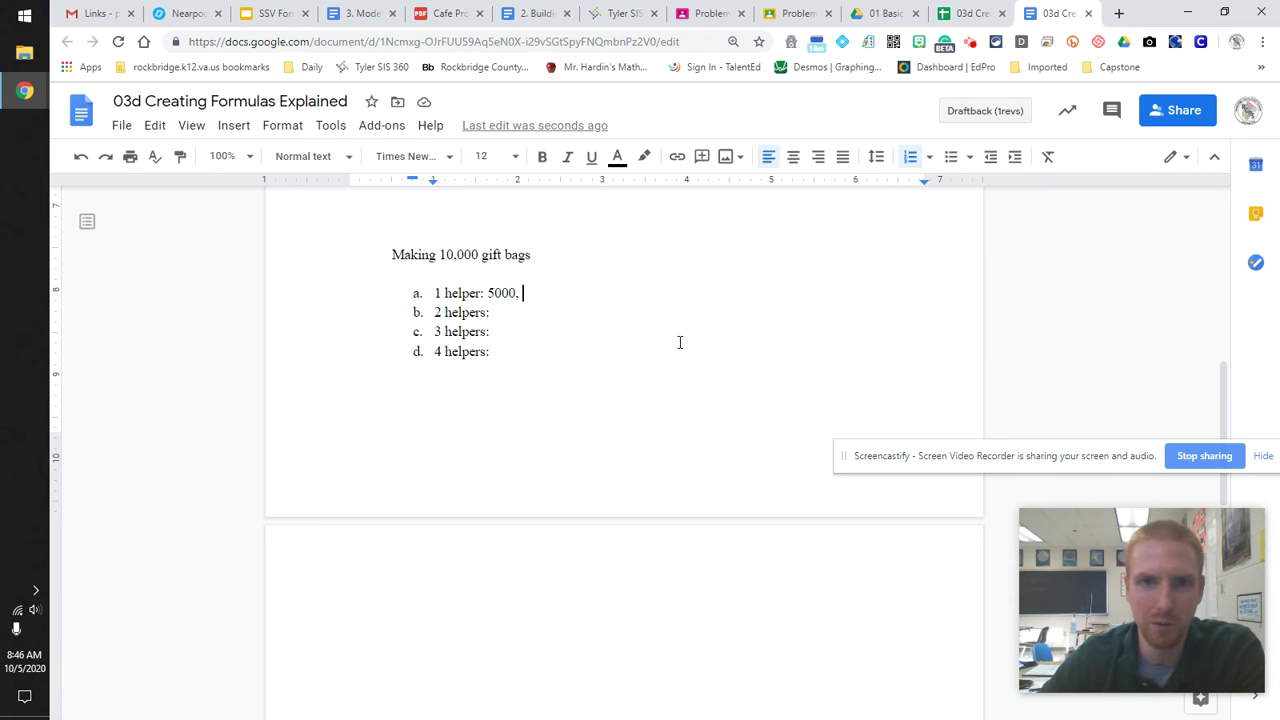
text(= 10000/2)
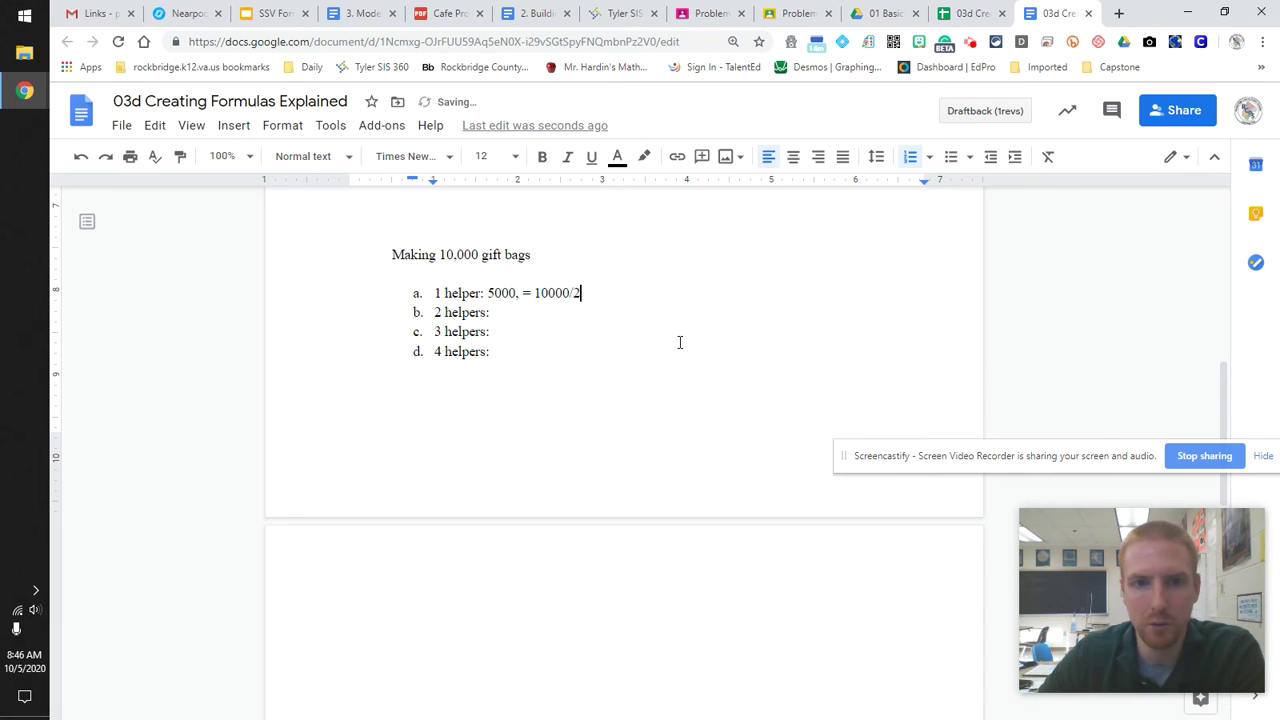
Enter the calculation 10000/3 = 3333 for 2 helpers in the gift bags list
click(538, 313)
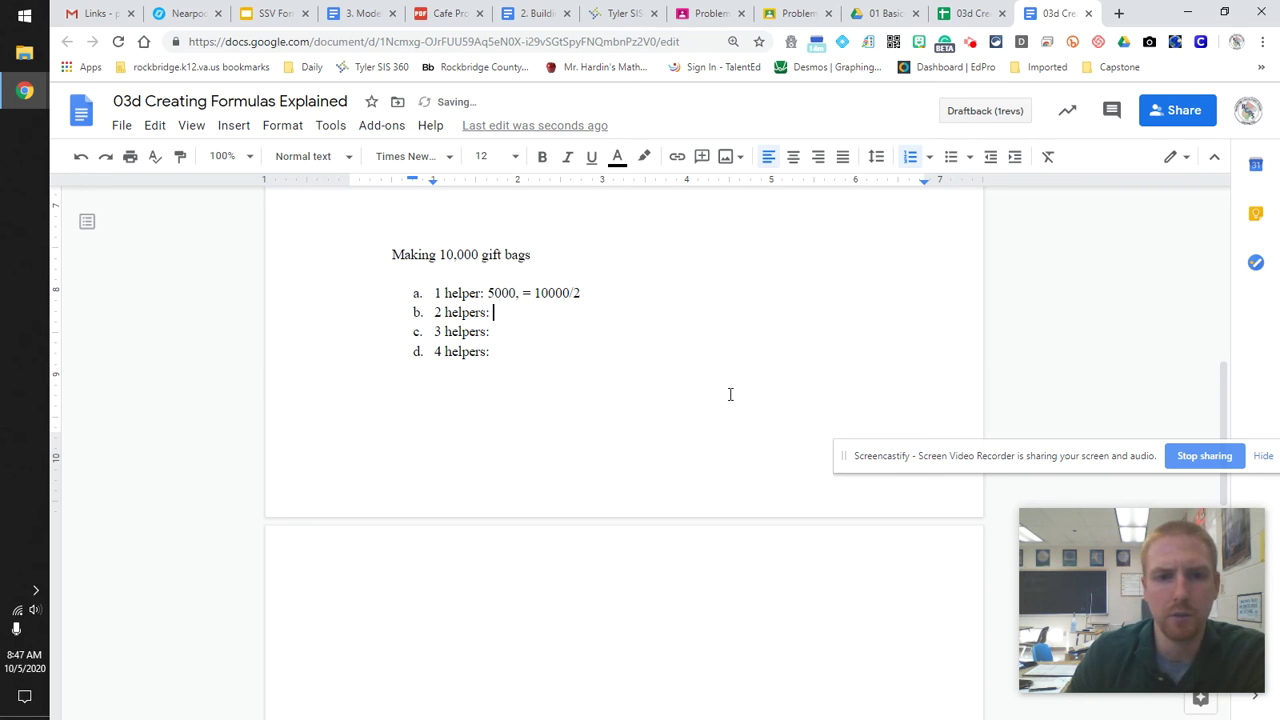
text(10)
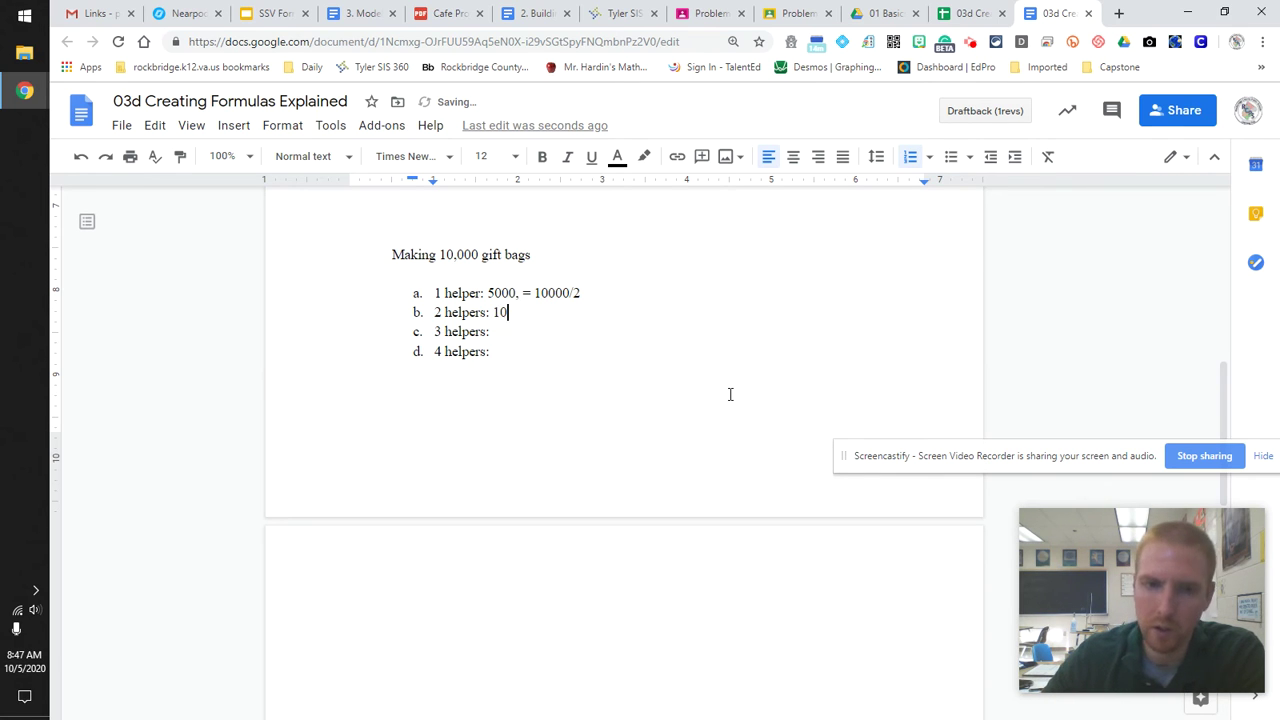
text(000/3 )
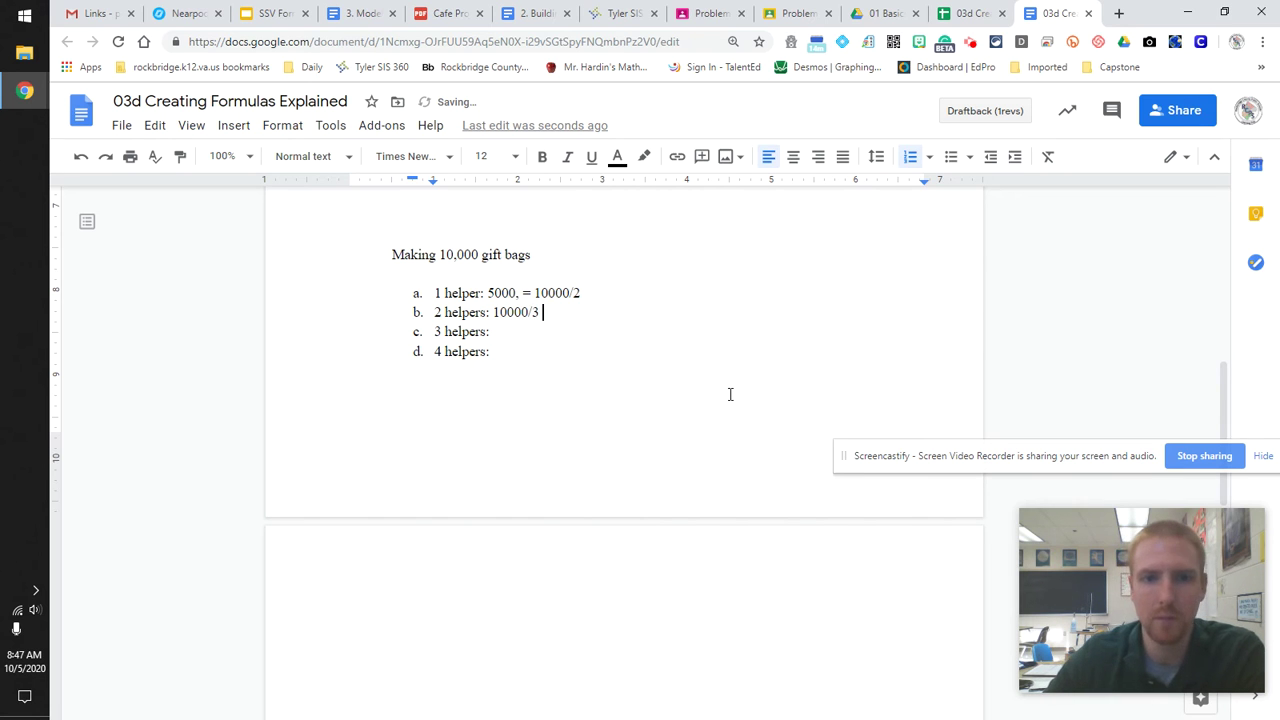
text(= 3333)
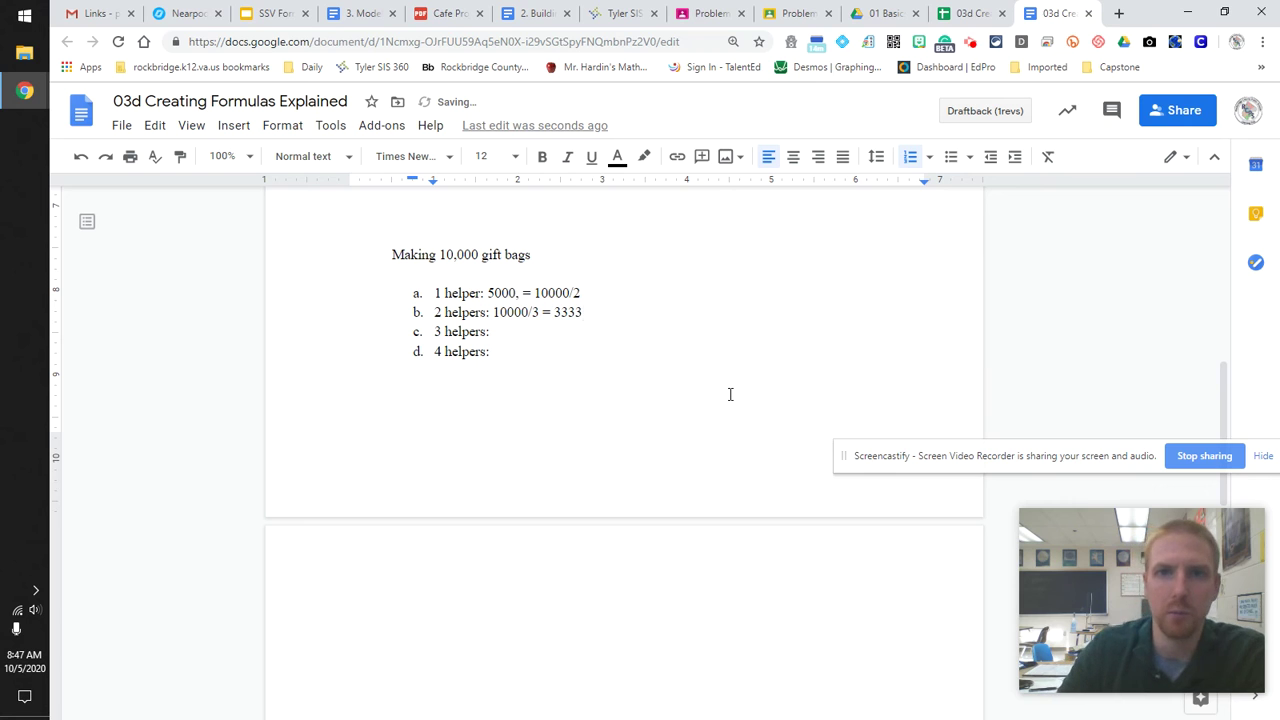
Enter the calculation 10000/4 = 2500 for 3 helpers in the gift bags list
click(506, 331)
text(10000/4)
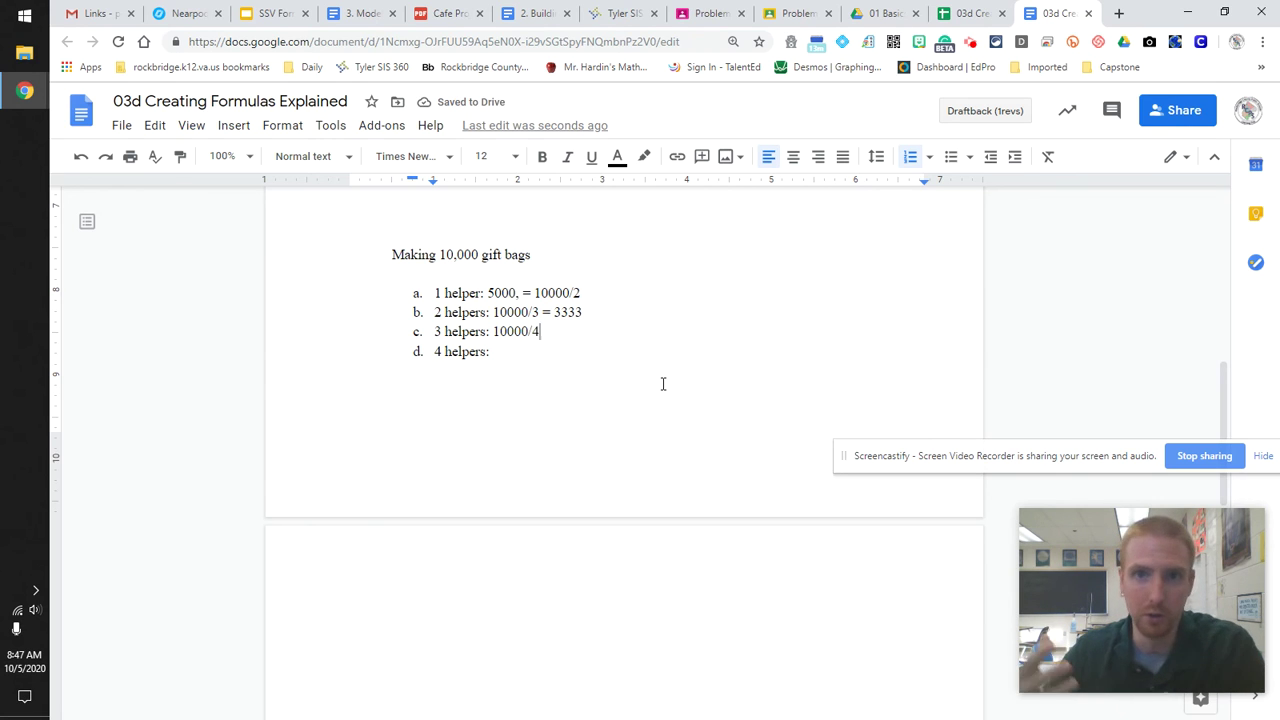
text( = 25000)
key(BackSpace)
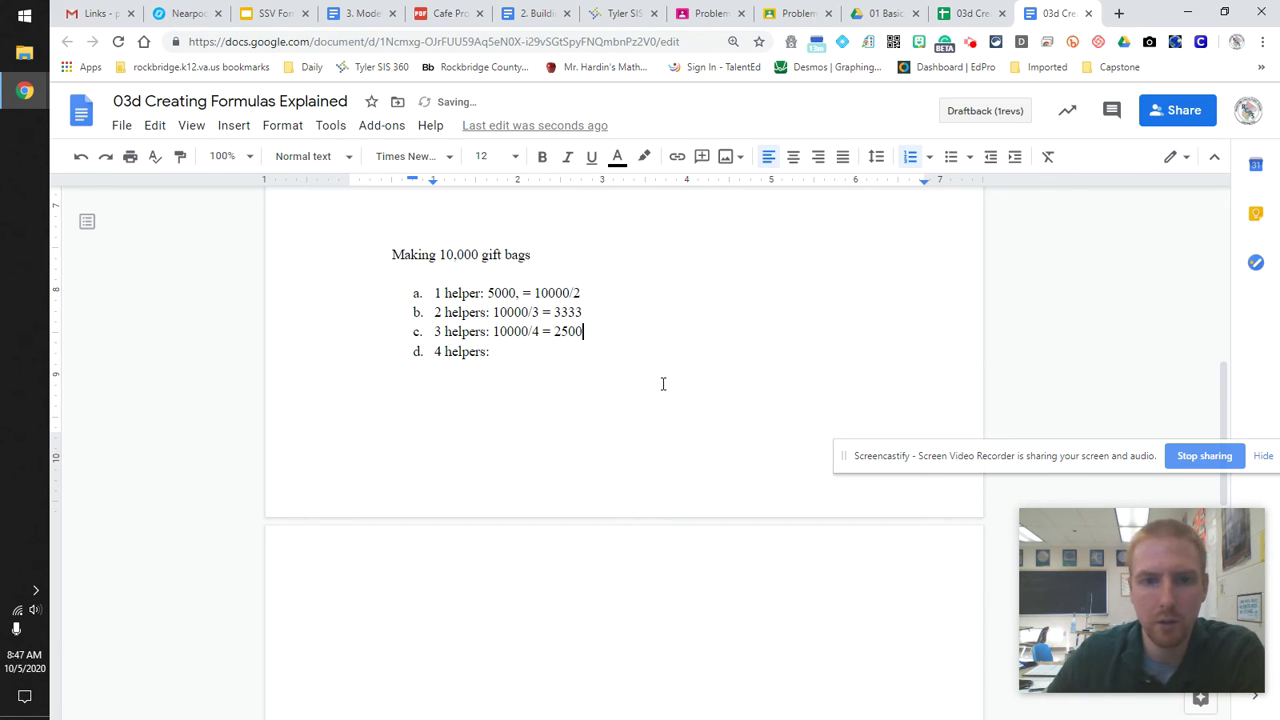
Enter the calculation 10000/5 = 2000 for 4 helpers in the gift bags list
key(Down)
text(10000/5)
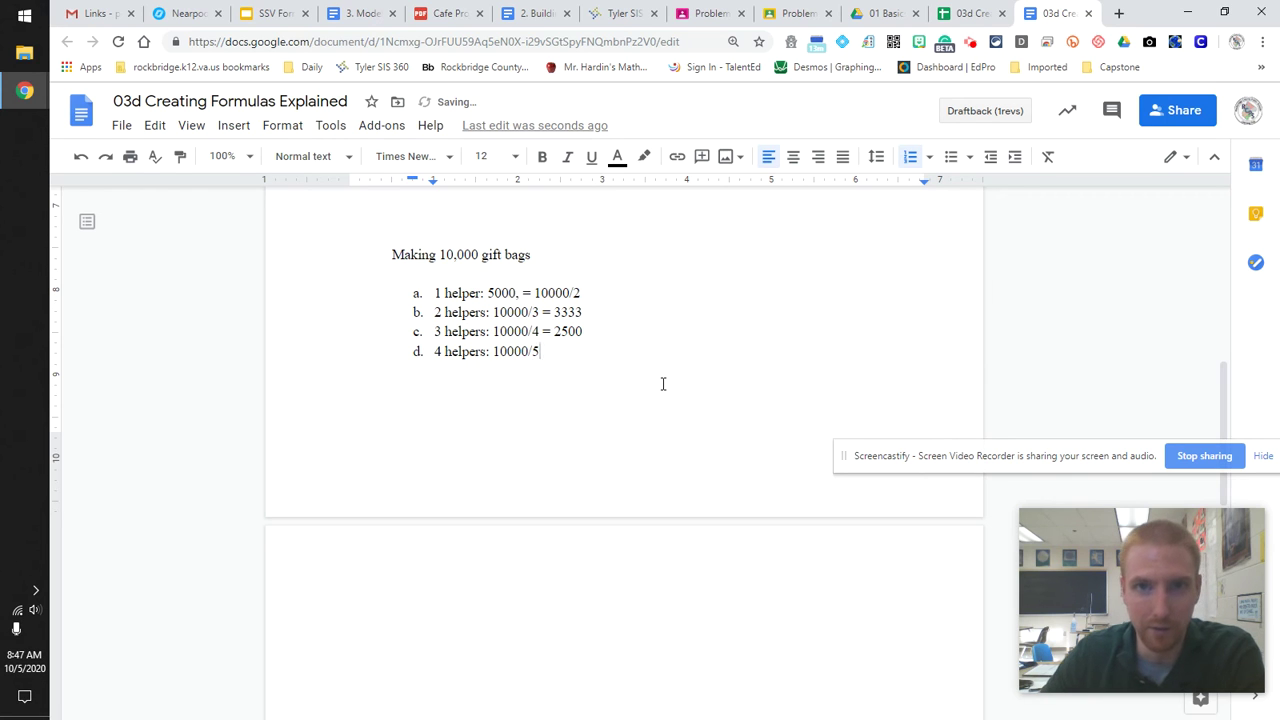
text( =)
text(2000)
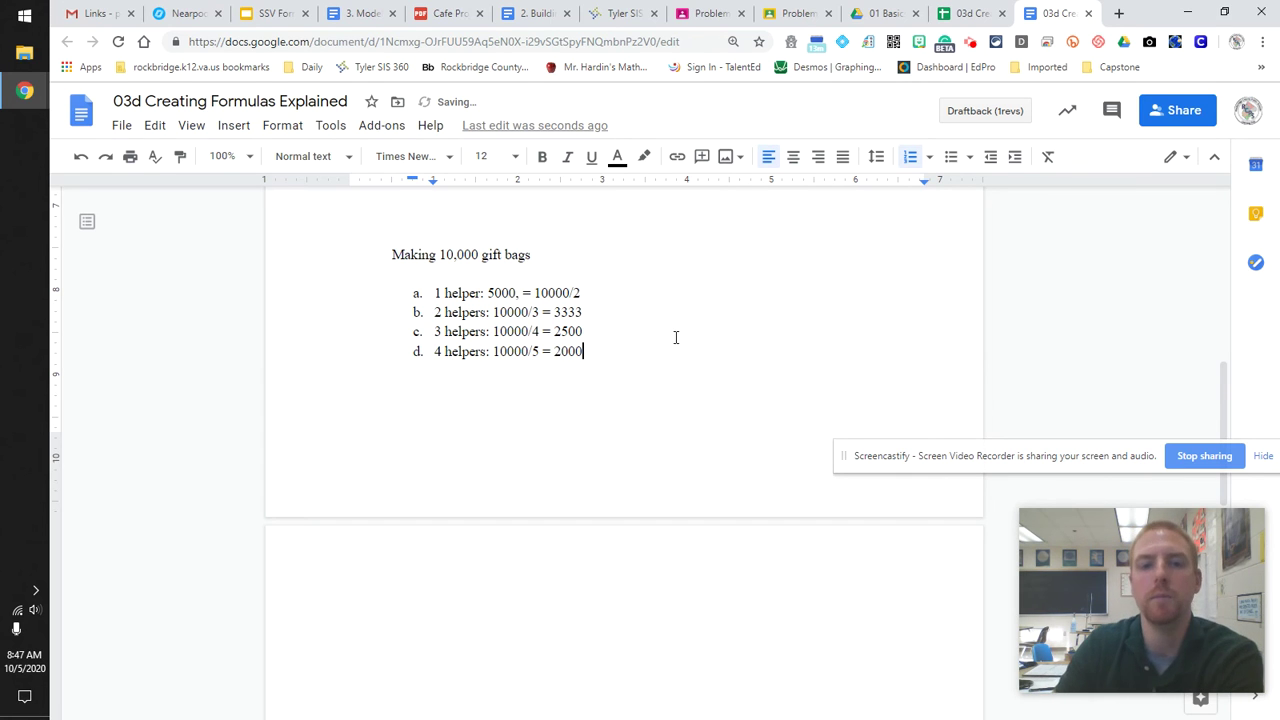
Rearrange the 1 helper line so the result follows the calculation, reading = 10000/2 = 5000 without the comma
double_click(502, 292)
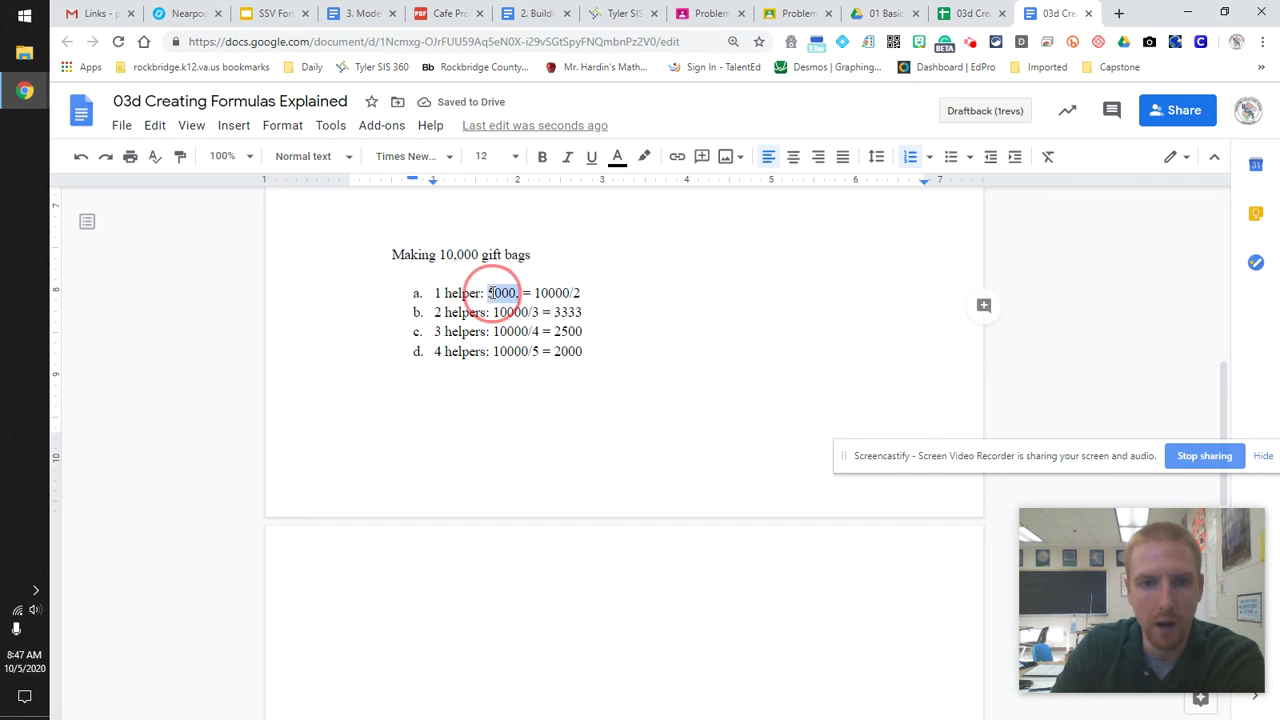
drag(591, 298, 586, 295)
click(551, 294)
text(= 5000,)
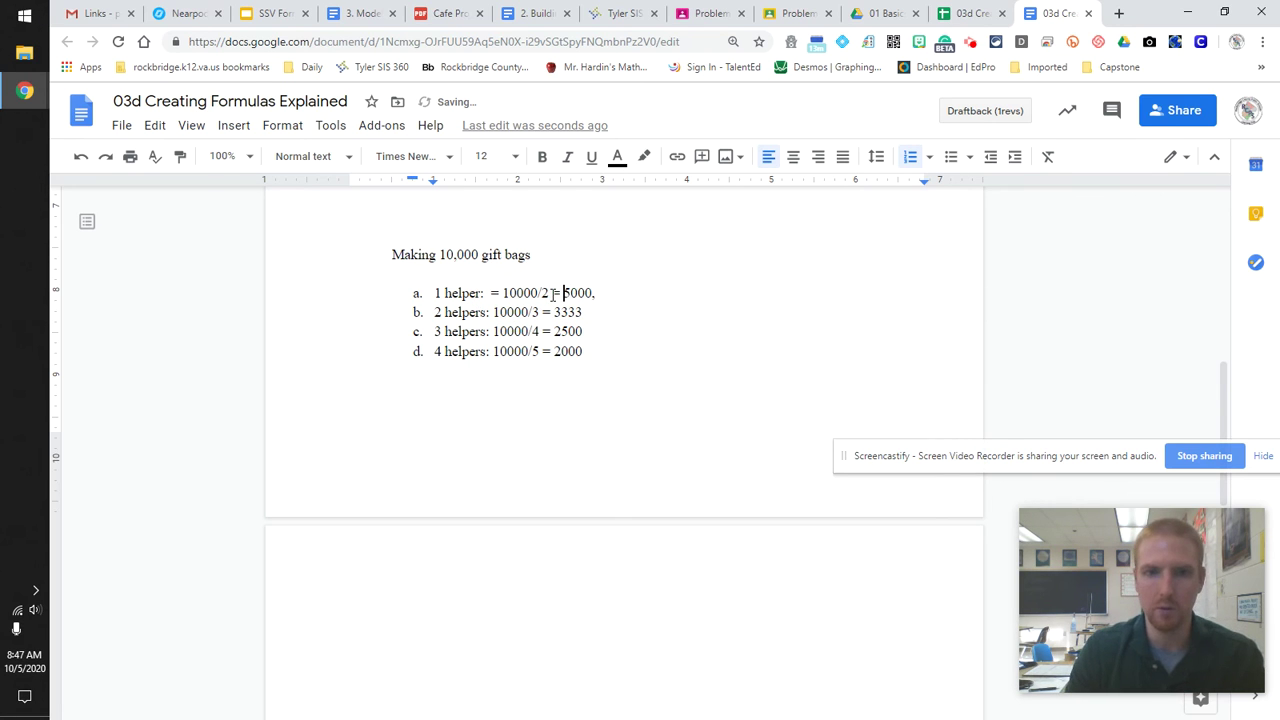
click(610, 298)
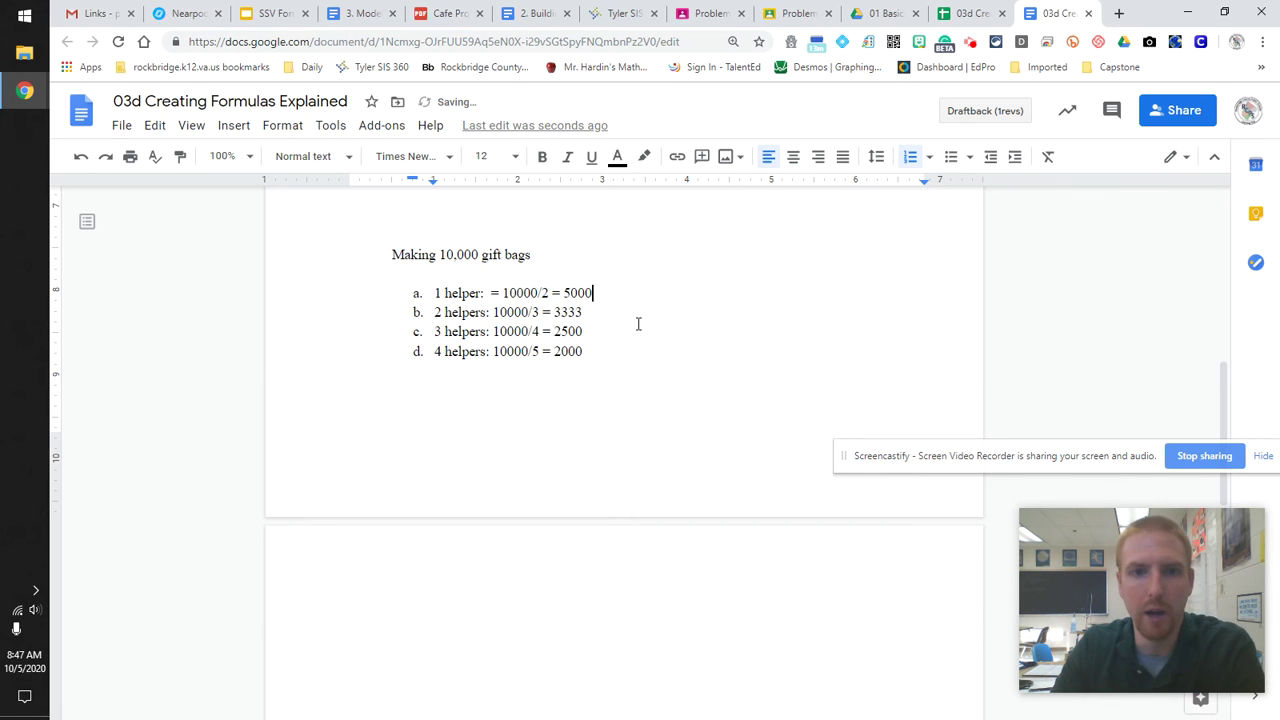
Show the Inverse sheet in Google Sheets with the first Bags Each cell selected, and return to the Google Docs document to review the helper calculations
click(965, 16)
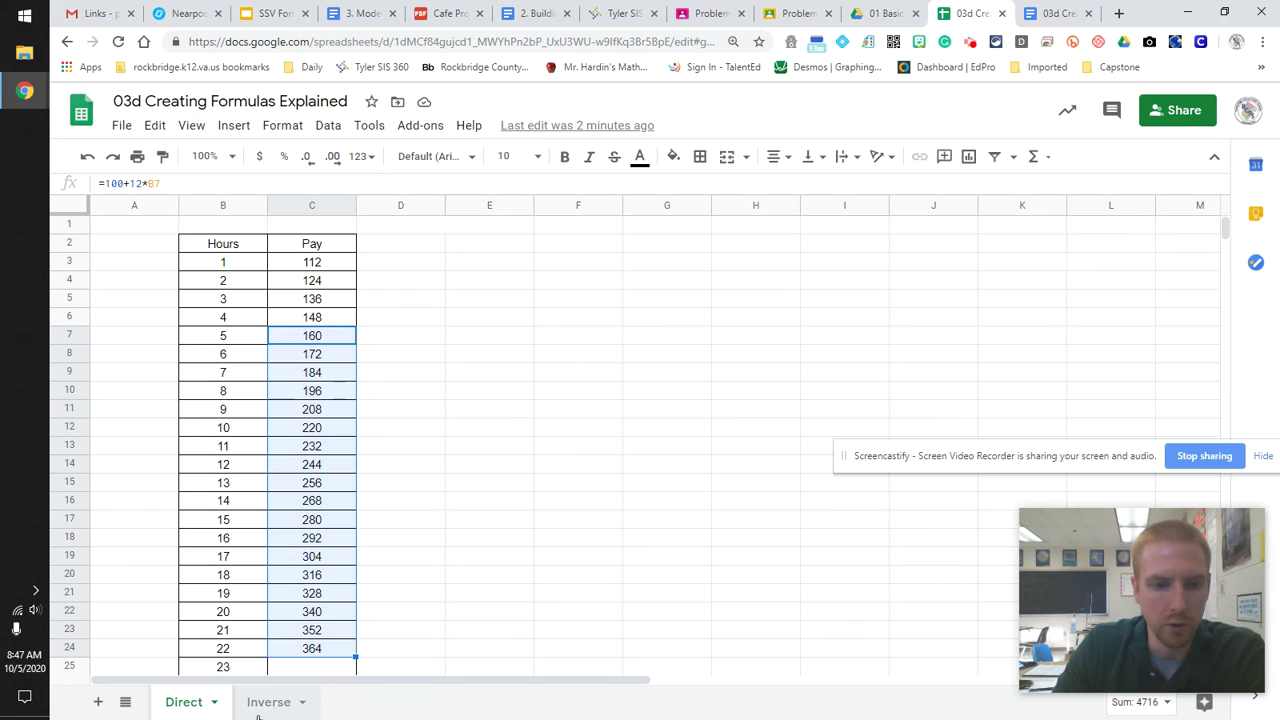
click(270, 702)
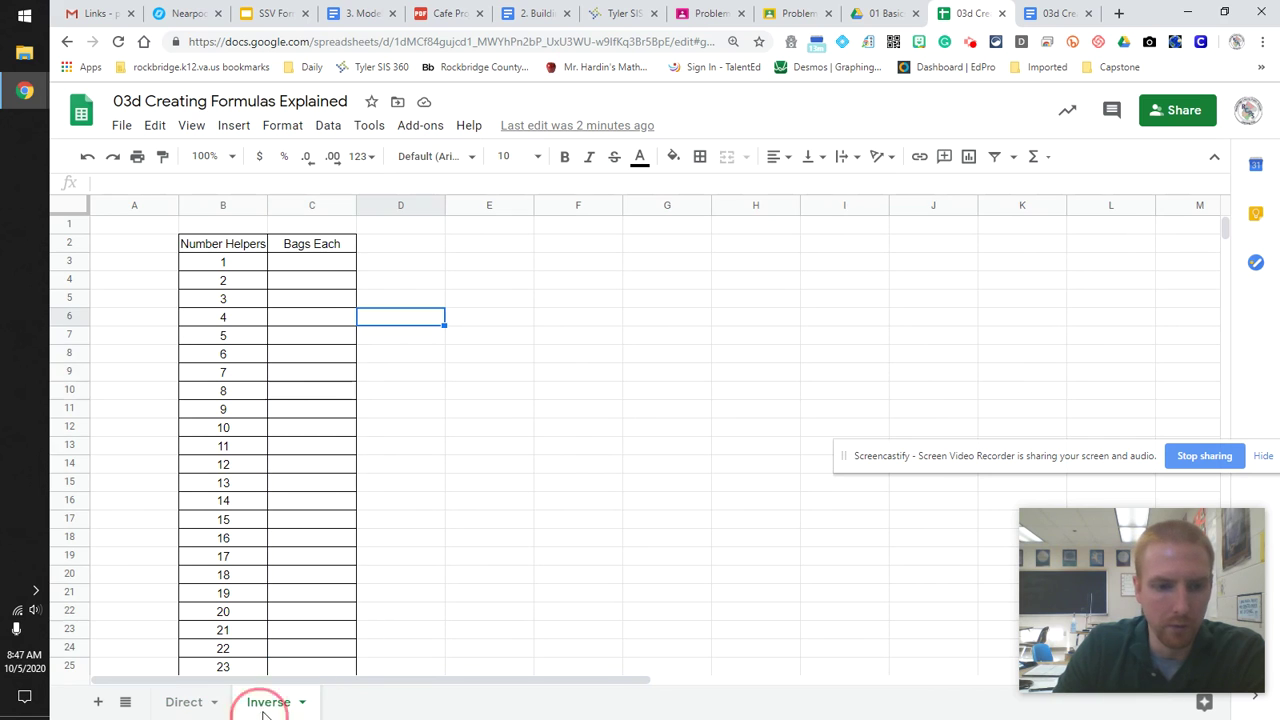
click(243, 264)
click(286, 271)
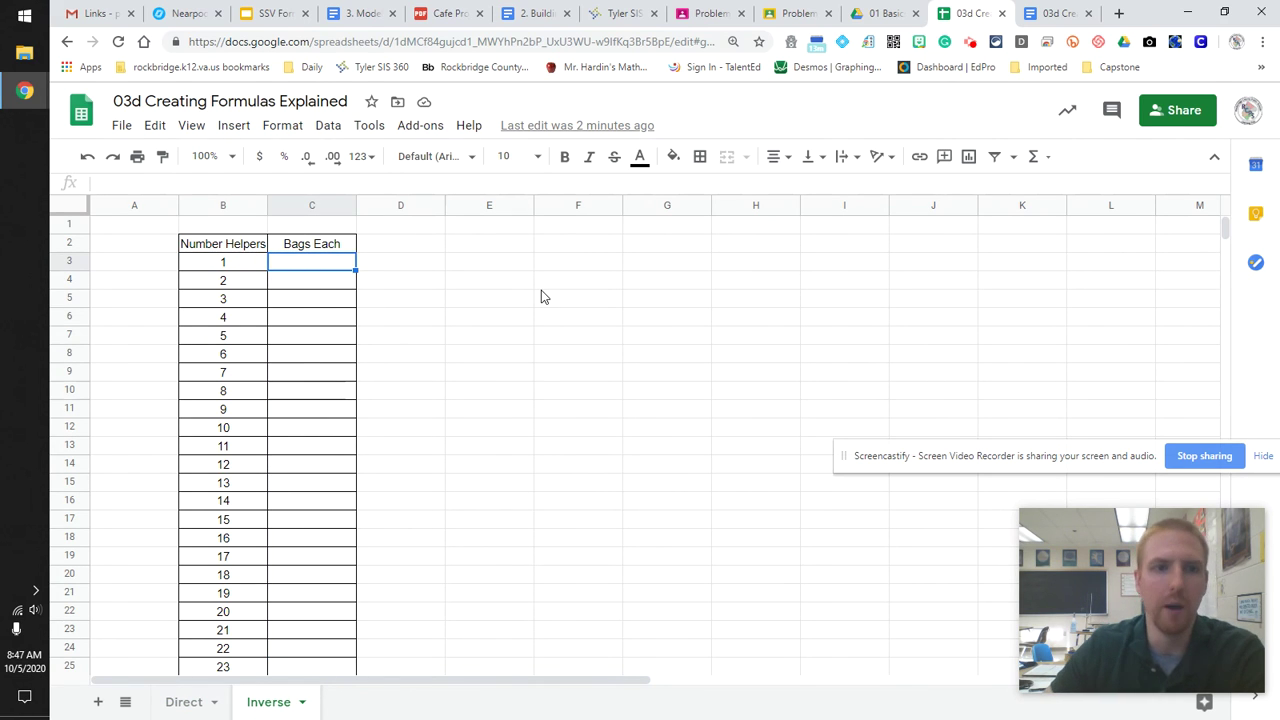
click(1057, 13)
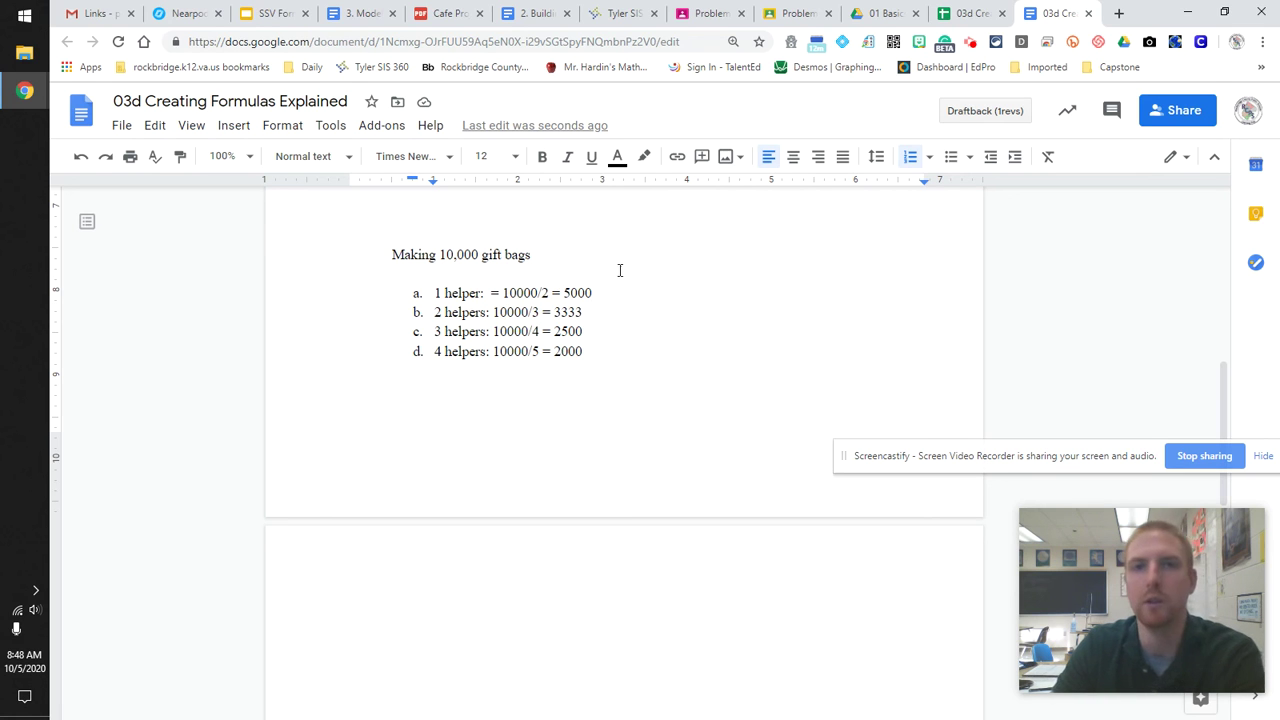
Switch back to Google Sheets and enter the formula =10000/B4 in cell C3, the Bags Each value for 1 helper
click(968, 13)
click(332, 266)
text(=)
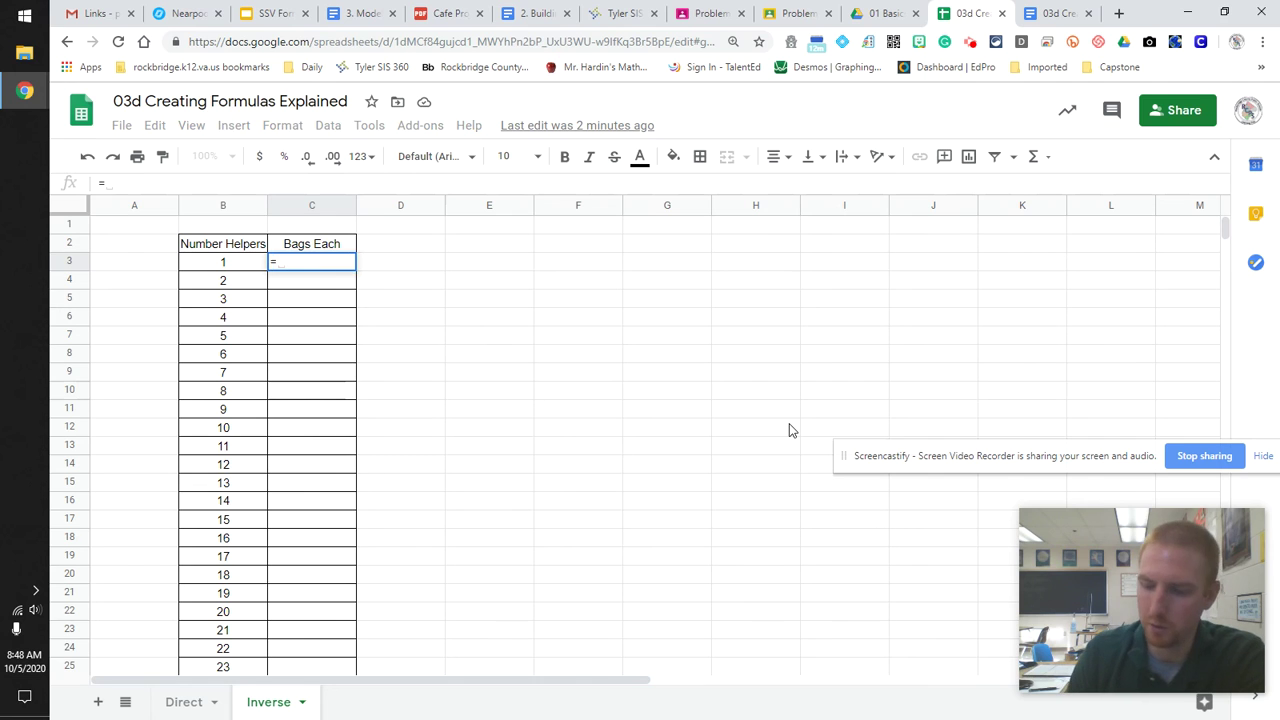
text(10000)
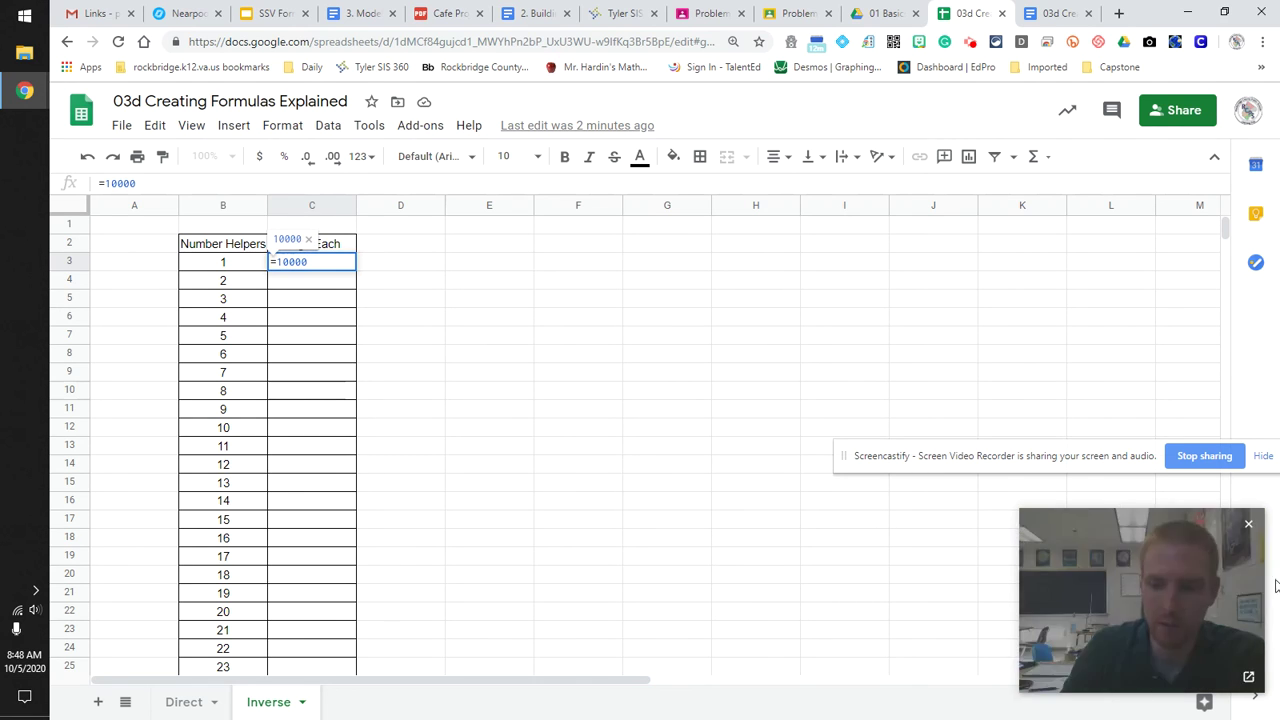
text(/)
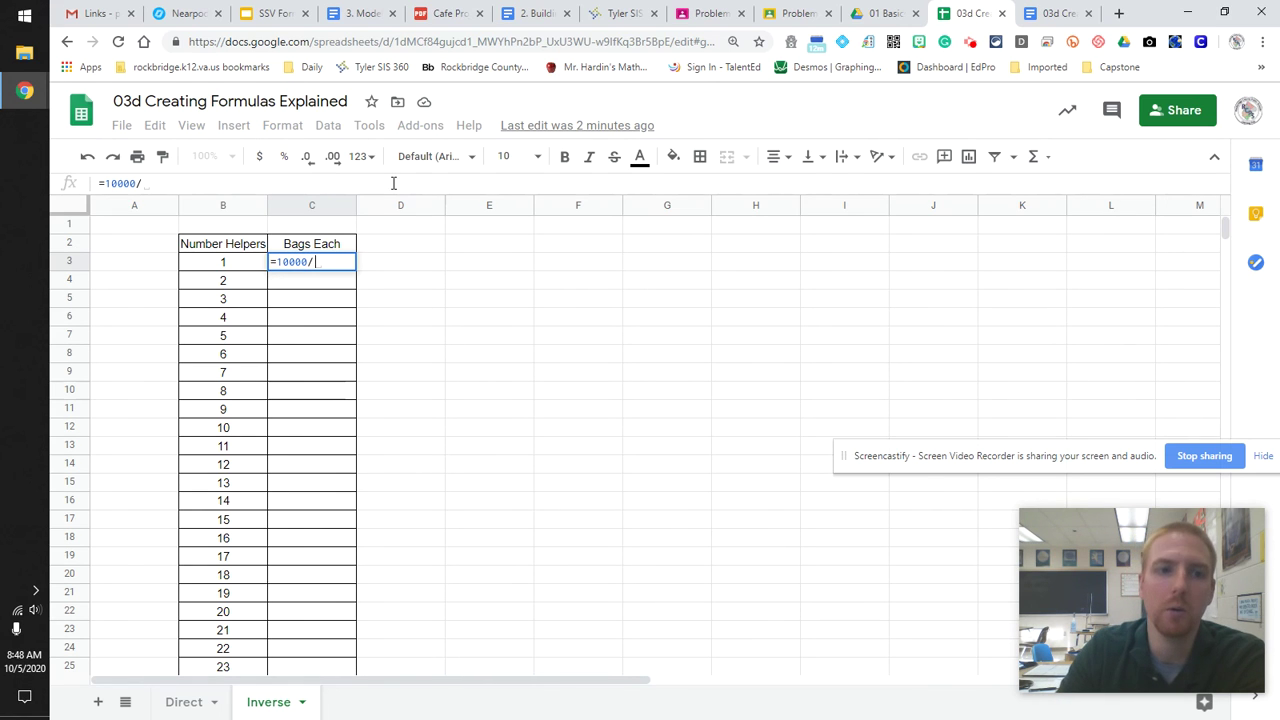
click(228, 287)
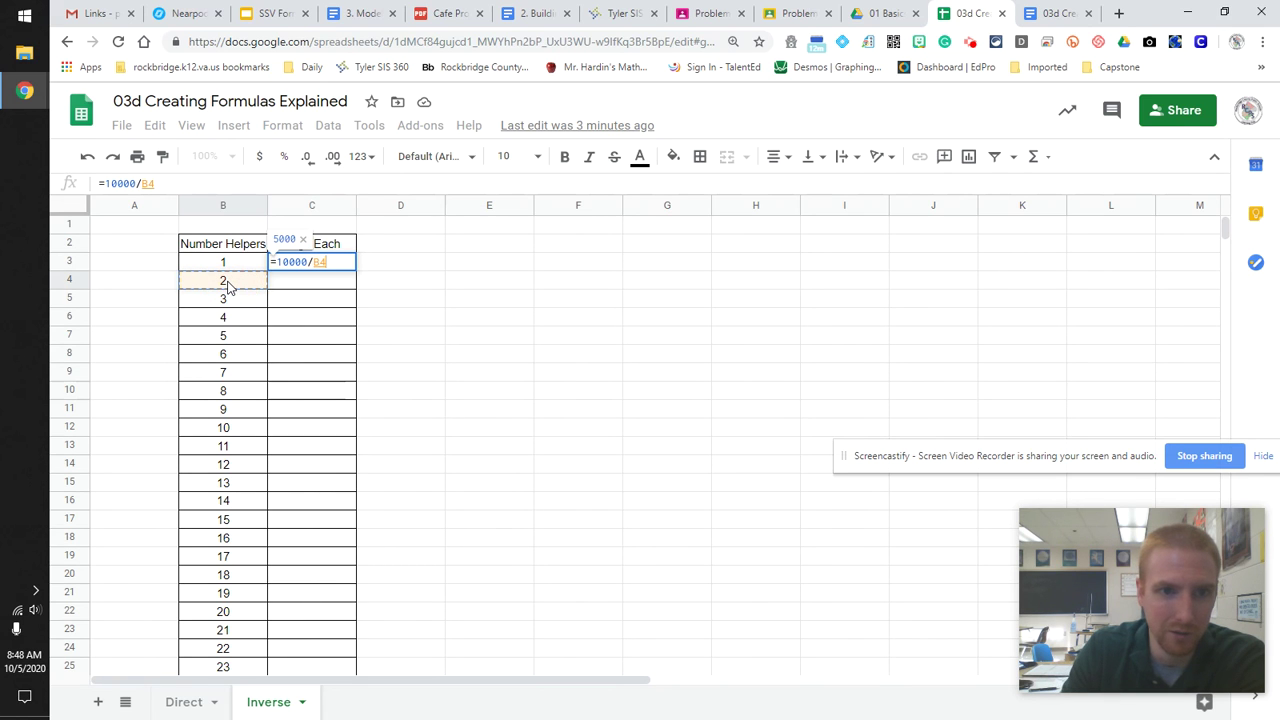
key(Return)
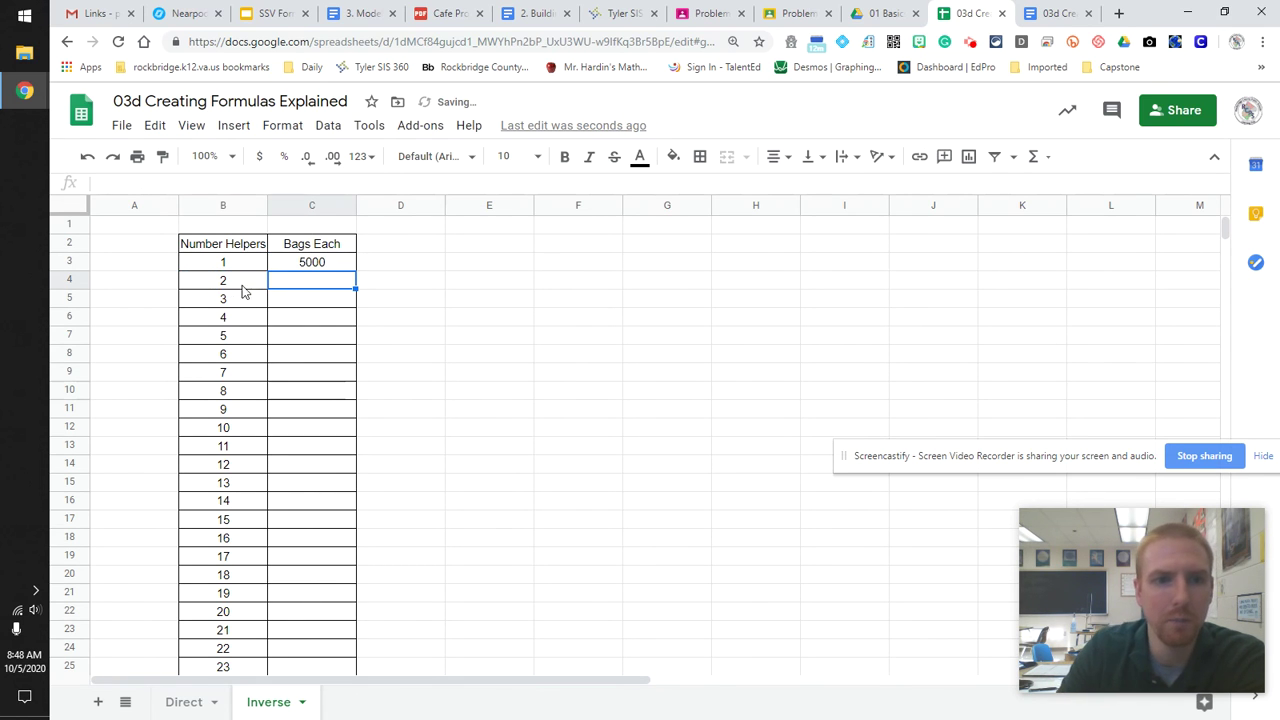
Enter the formula =10000/B5 in cell C4, the Bags Each value for 2 helpers
text(=10)
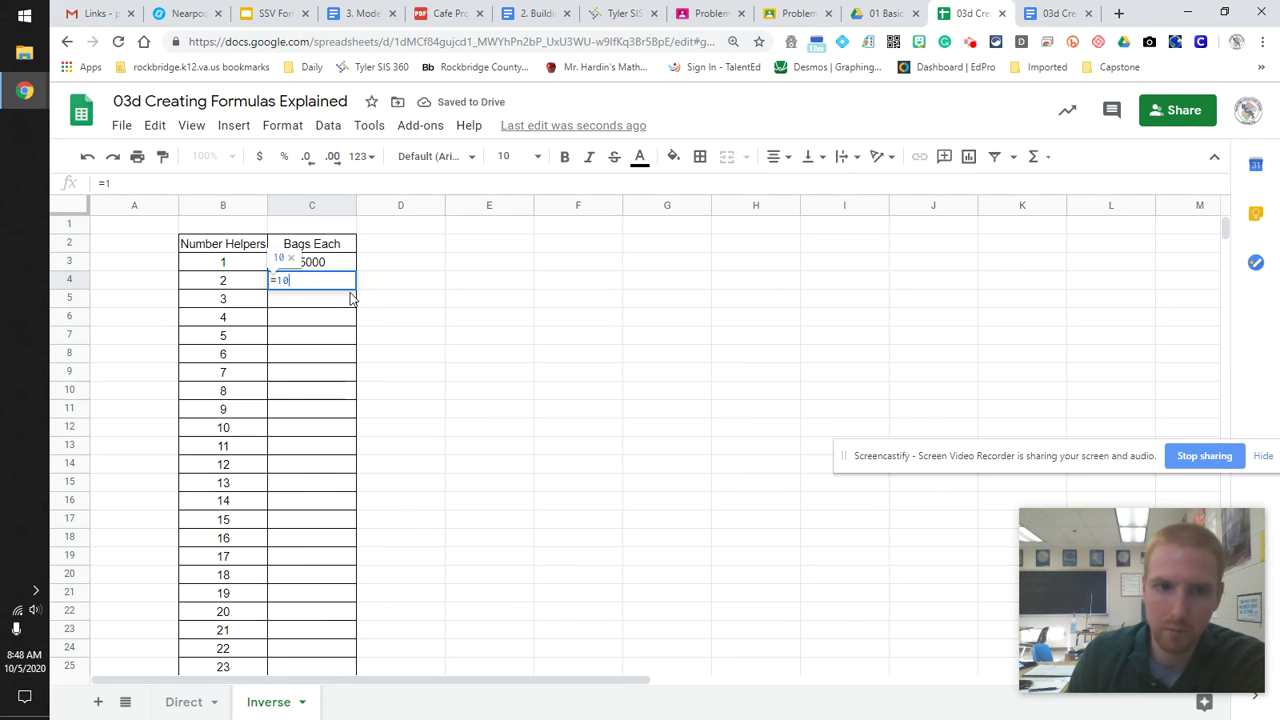
text(000/)
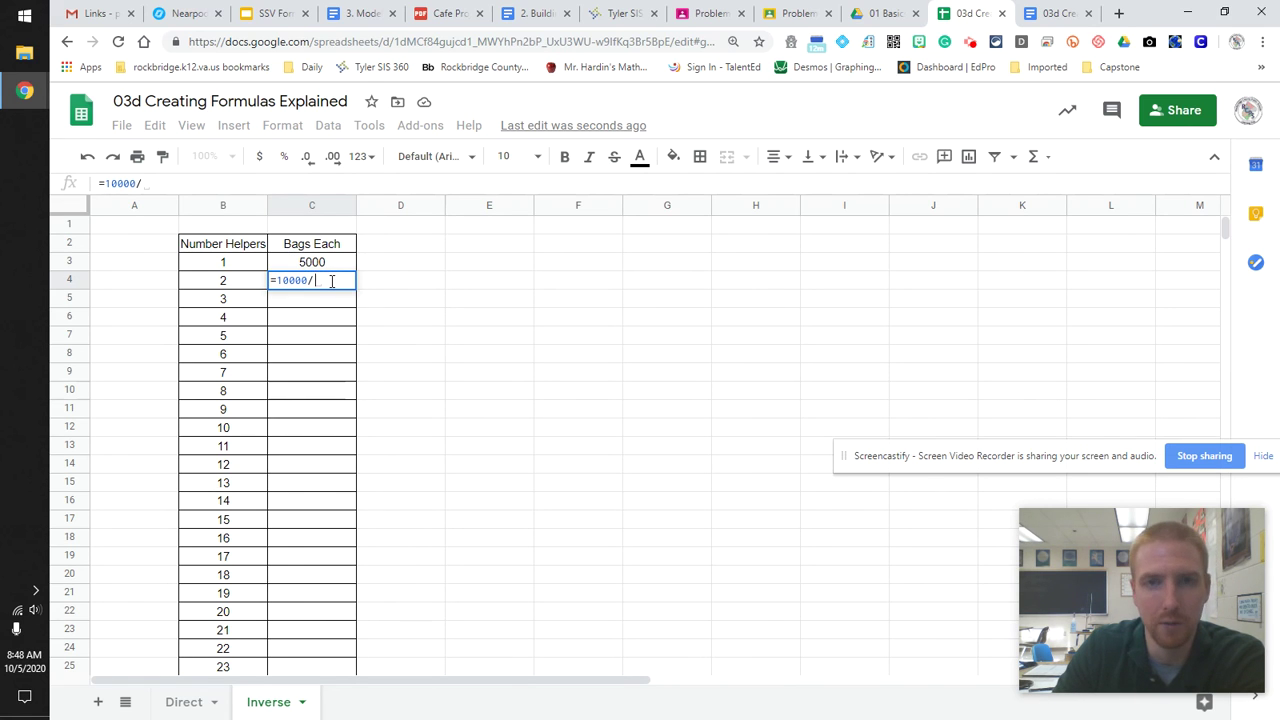
click(221, 303)
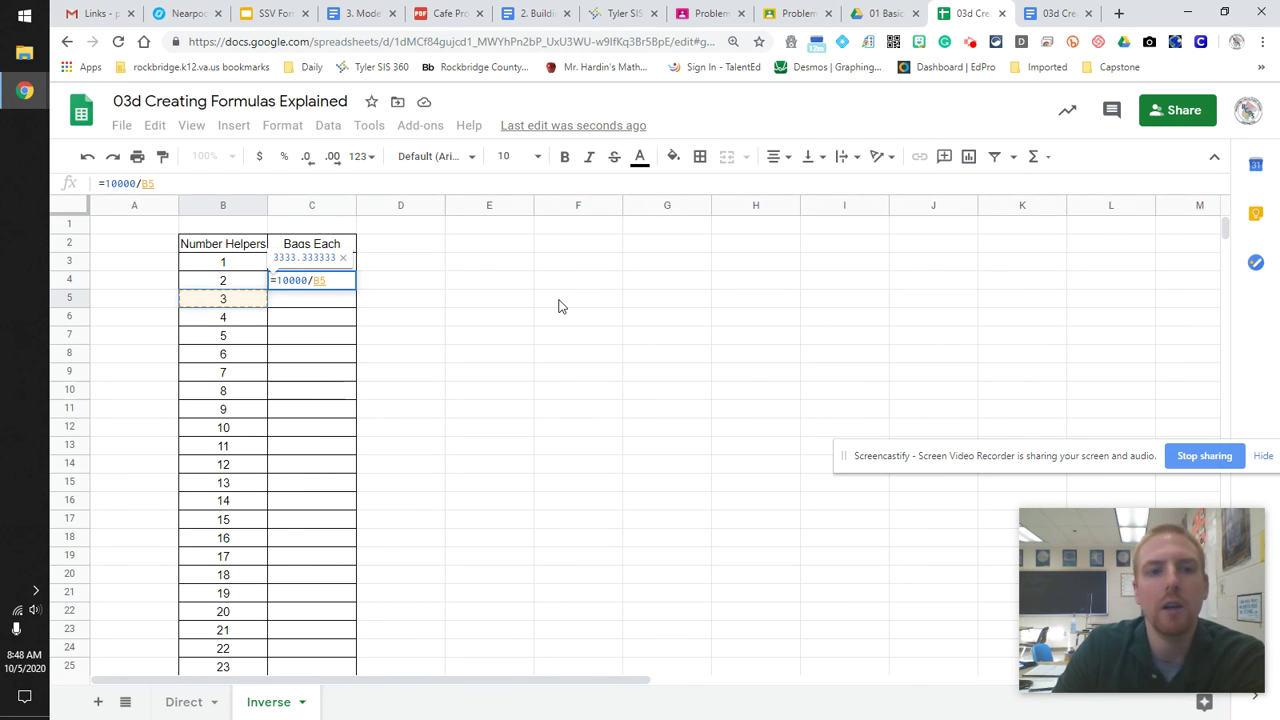
key(Return)
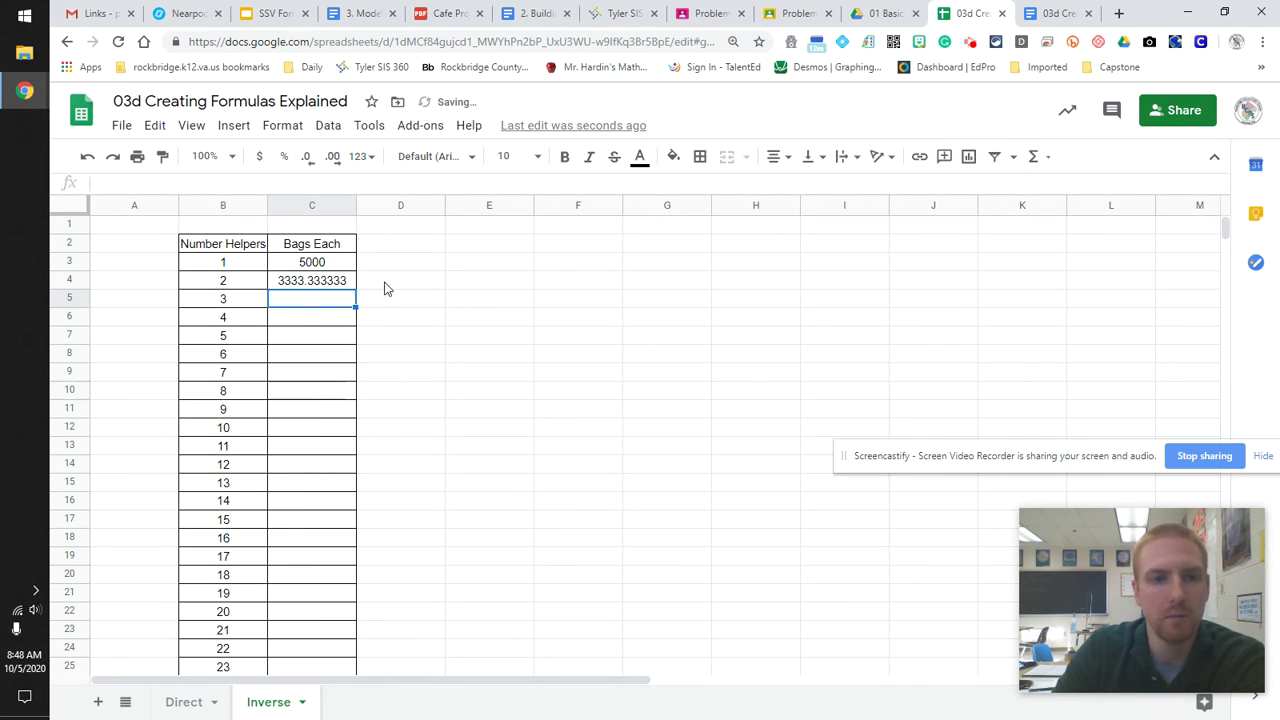
Fill the Bags Each formula from cell C4 down the column through C24, the row for 22 helpers
click(309, 283)
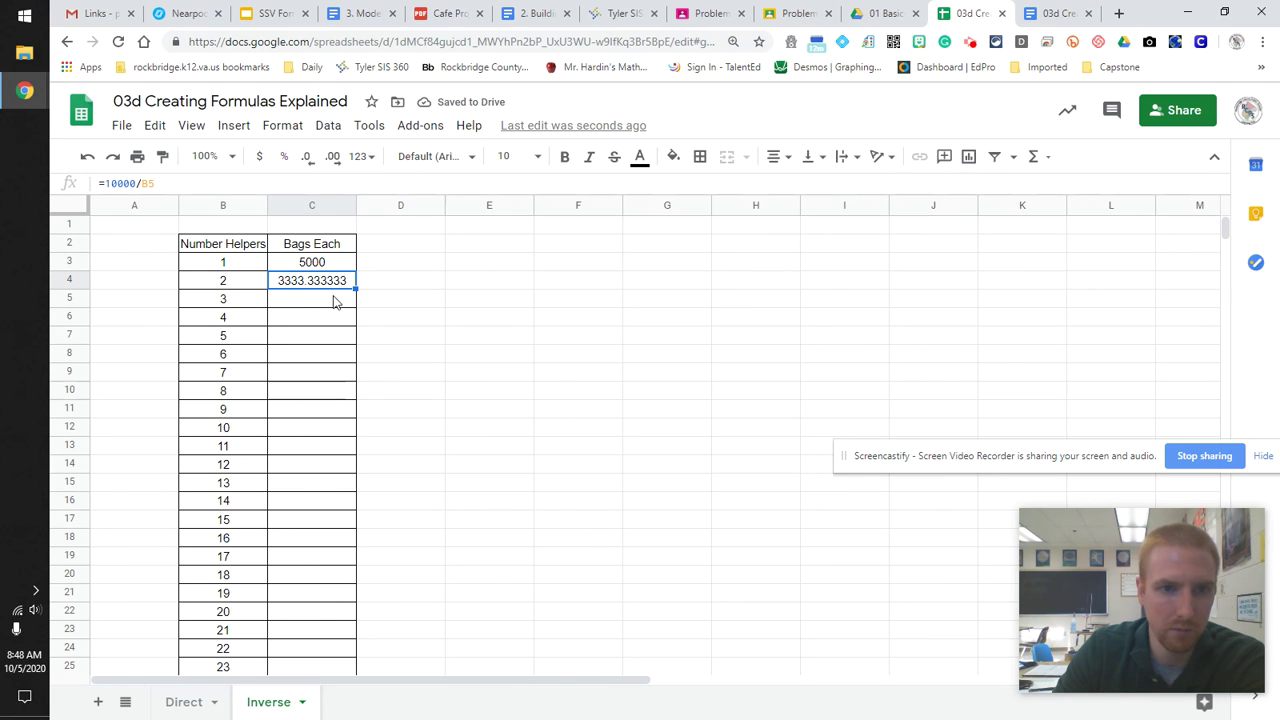
drag(354, 290, 343, 303)
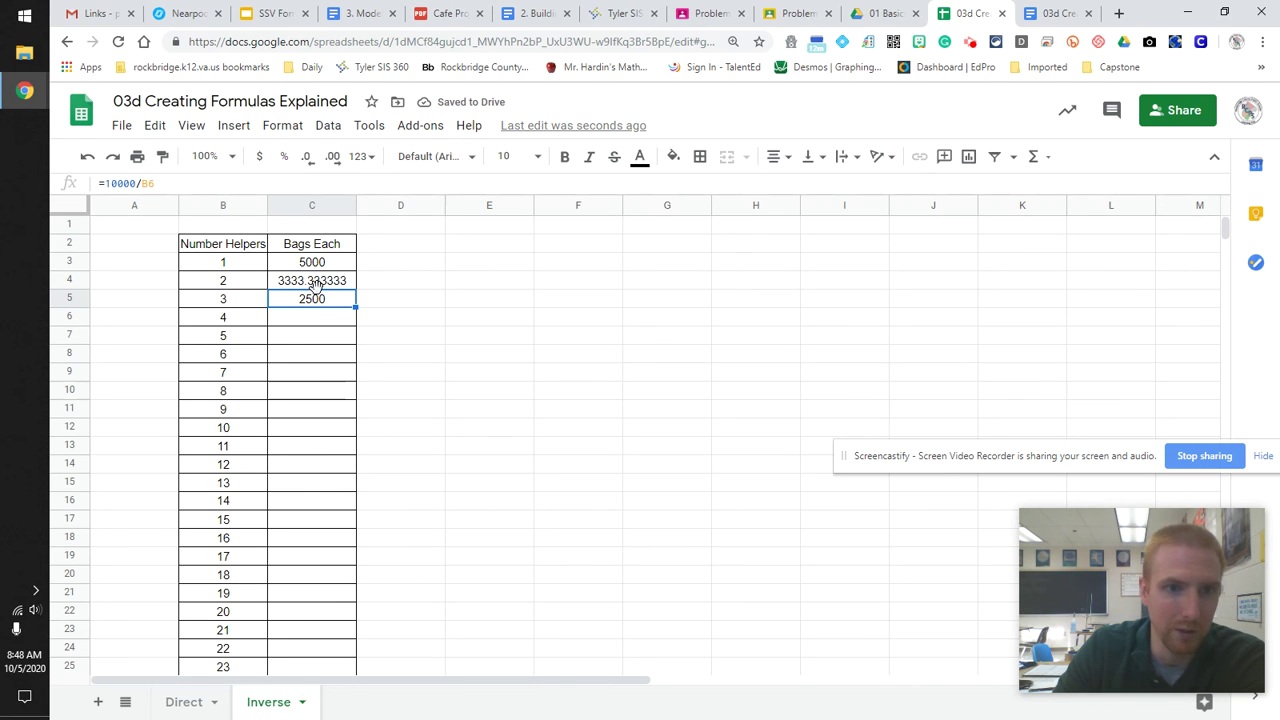
drag(354, 306, 354, 334)
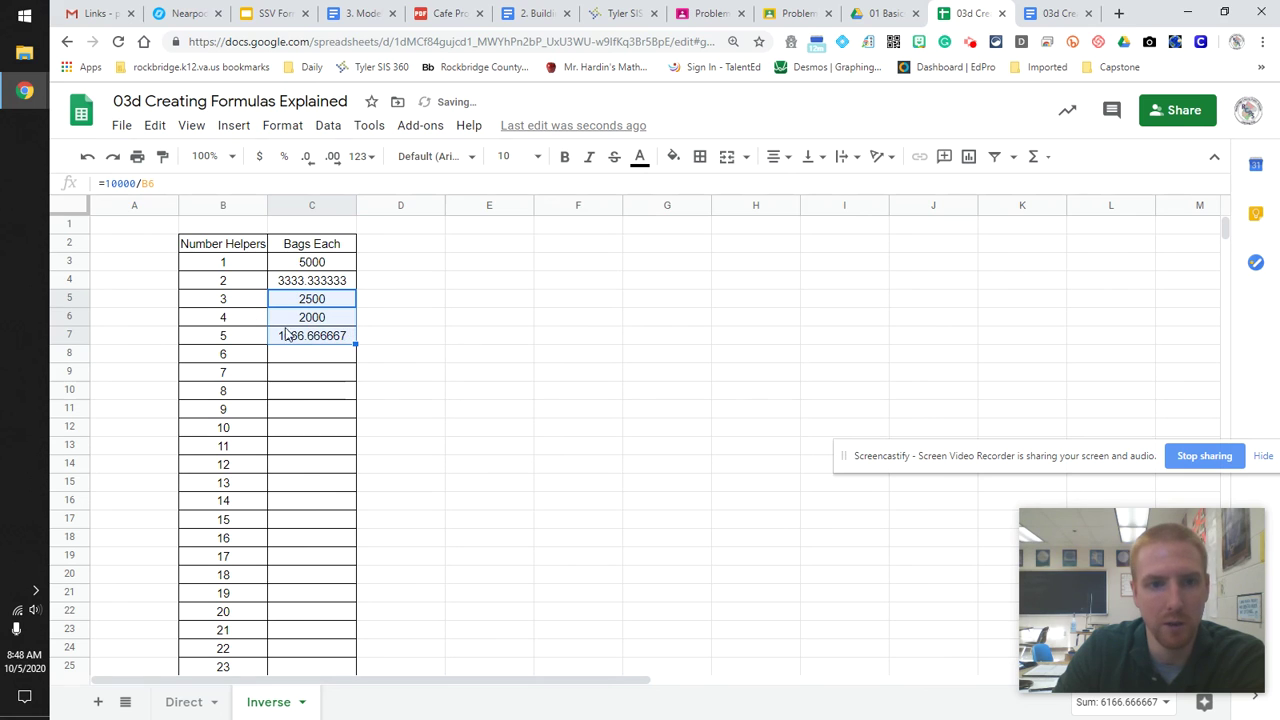
click(346, 338)
drag(355, 343, 332, 652)
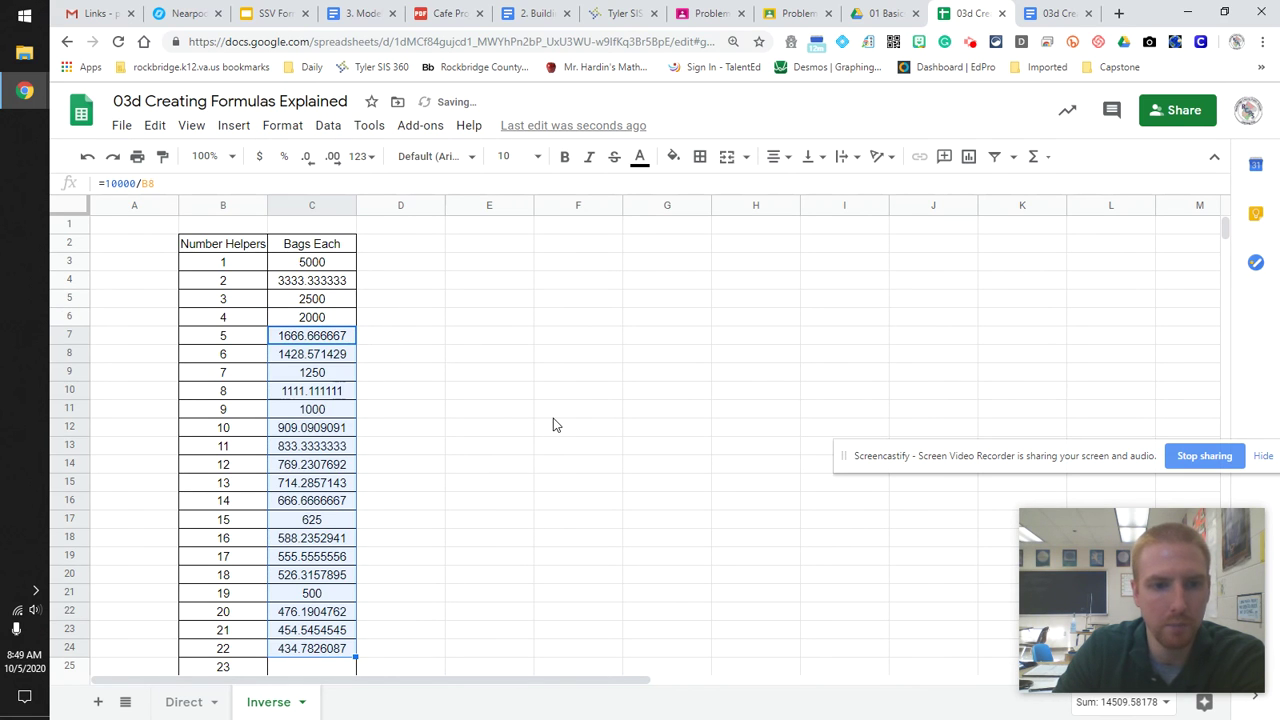